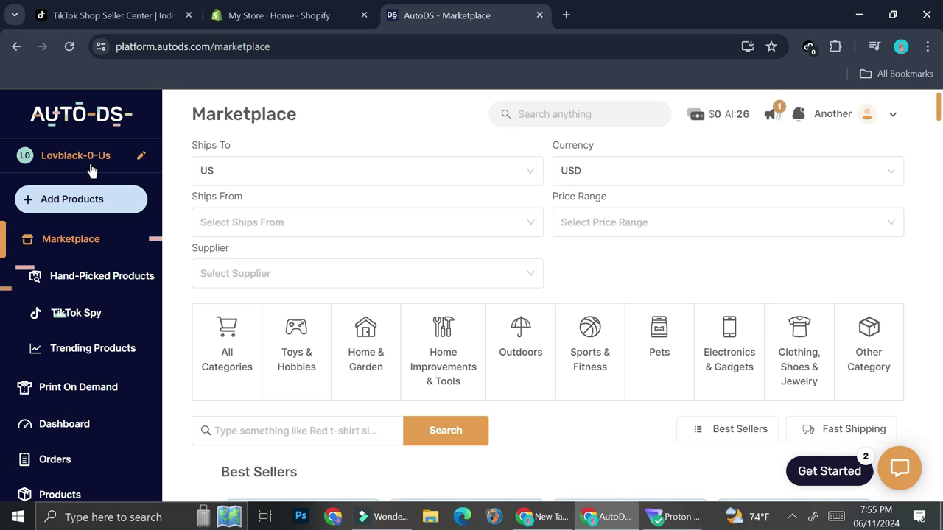
- Review the store types available for adding in AutoDS, and look over the Shopify admin and TikTok Shop Seller Center home pages
{"action": "left_click", "coordinate": [70, 156]}
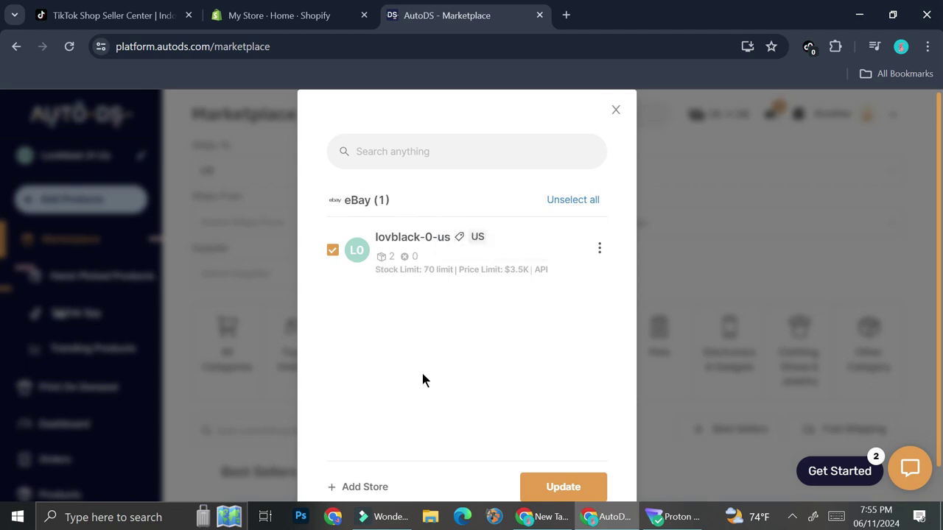
{"action": "left_click", "coordinate": [353, 487]}
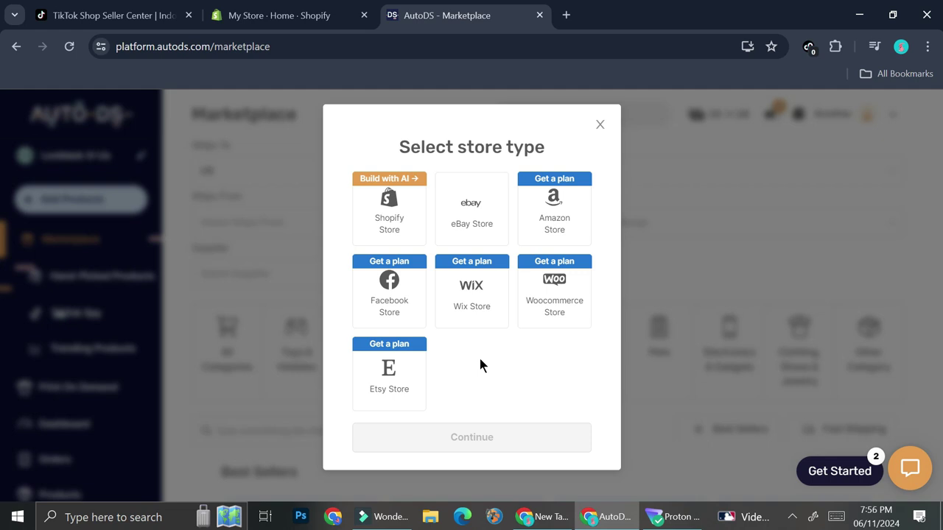
{"action": "left_click", "coordinate": [273, 16]}
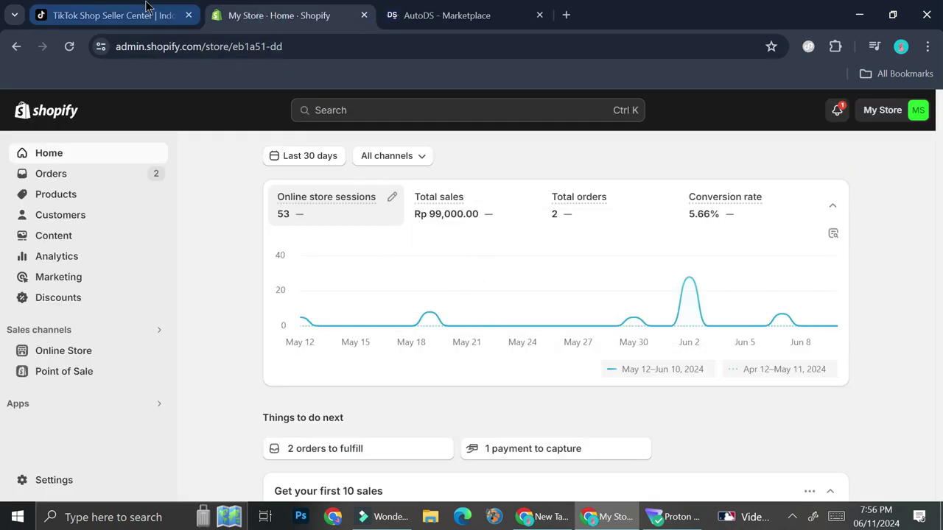
{"action": "left_click", "coordinate": [114, 15]}
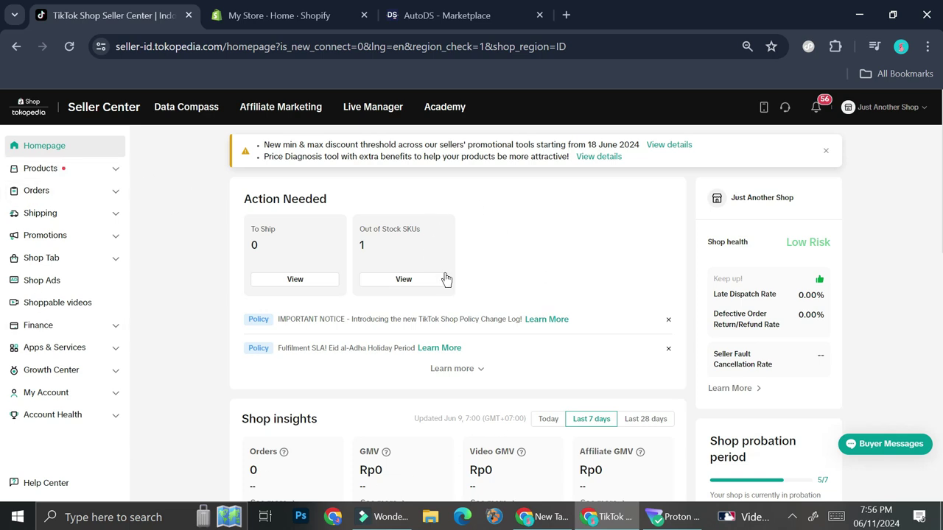
{"action": "left_click", "coordinate": [435, 15]}
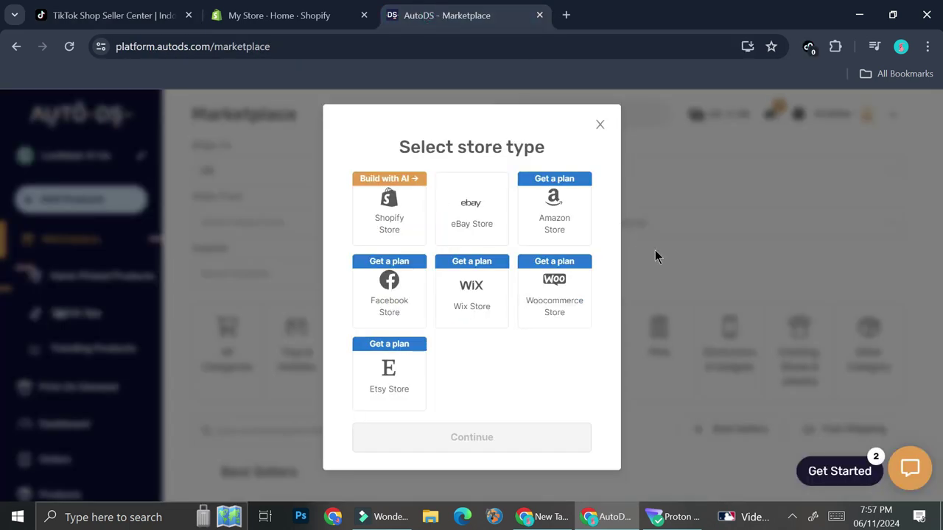
{"action": "left_click", "coordinate": [600, 124]}
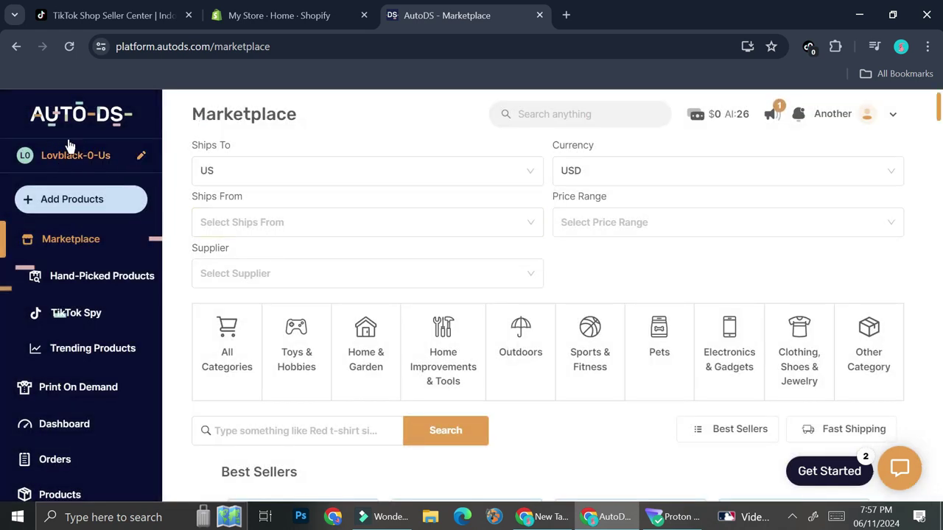
- Start adding a new store in AutoDS with Shopify Store as the store type
{"action": "left_click", "coordinate": [93, 159]}
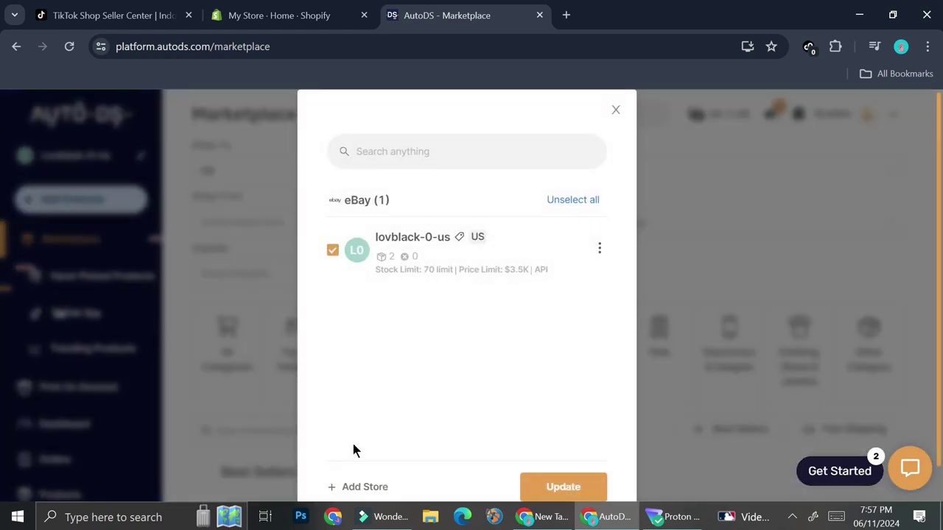
{"action": "left_click", "coordinate": [364, 488]}
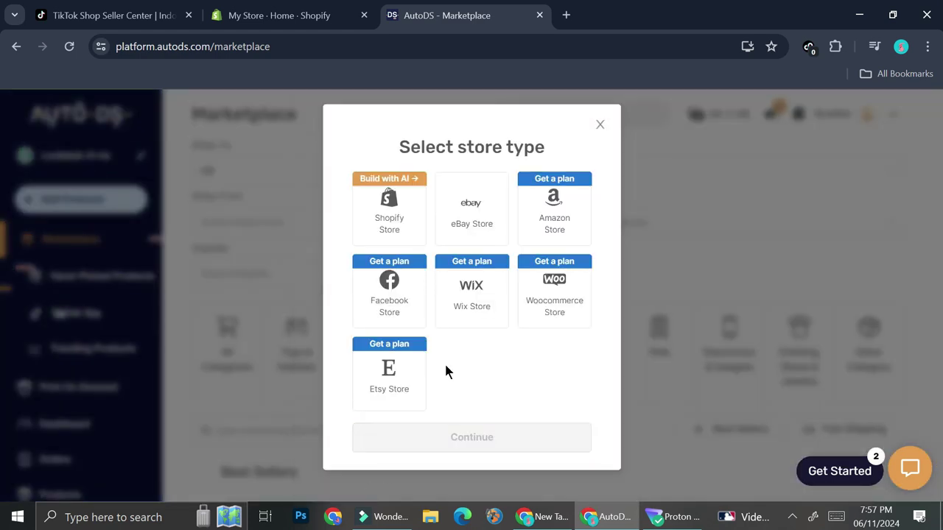
{"action": "left_click", "coordinate": [383, 211]}
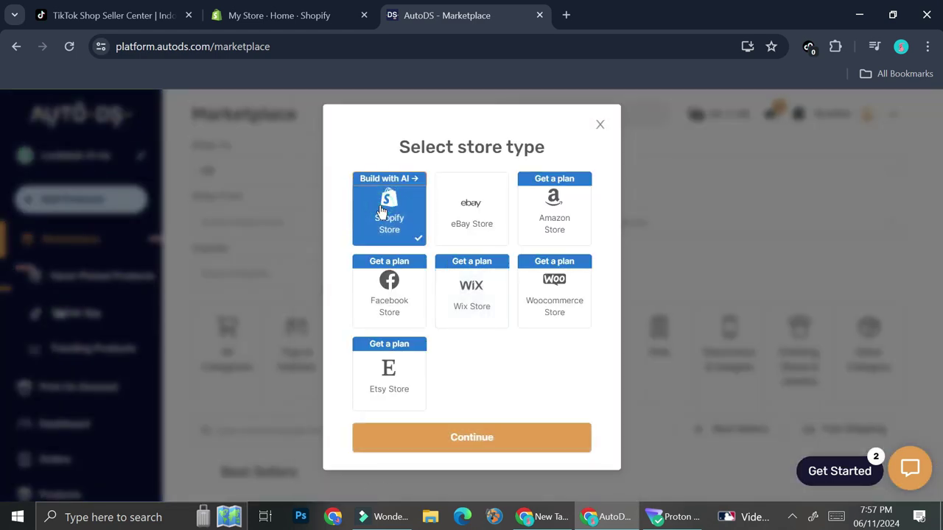
{"action": "left_click", "coordinate": [483, 441]}
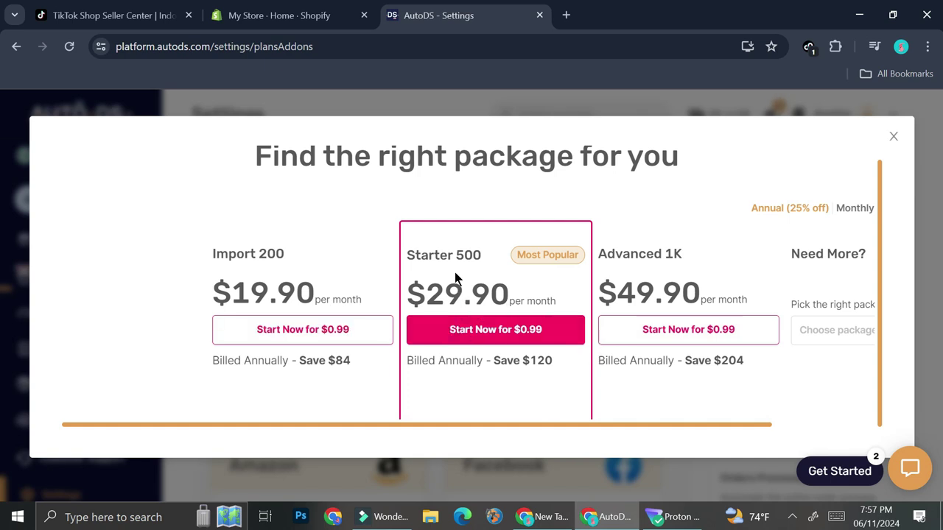
- Subscribe to the annually billed Starter 500 plan for $0.99 with the saved PayPal method, and view the Shopify connection options
{"action": "left_click", "coordinate": [506, 337]}
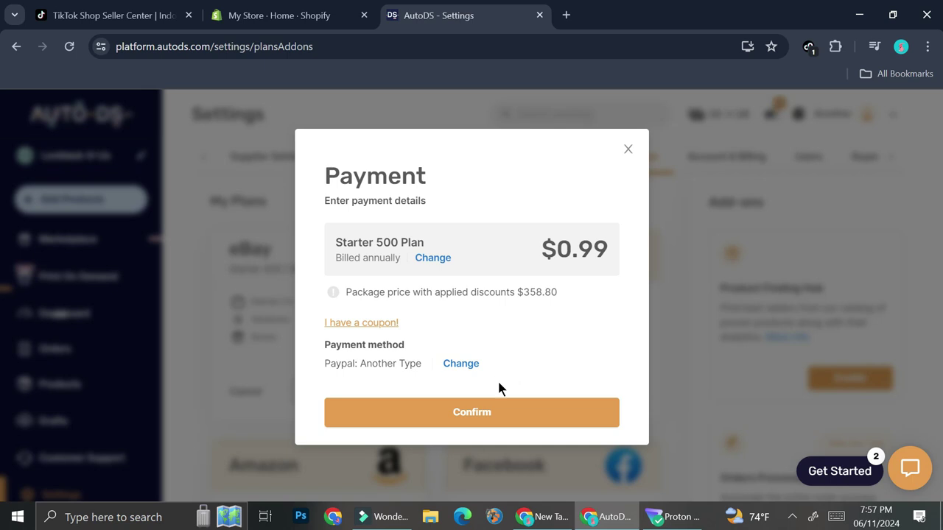
{"action": "left_click", "coordinate": [506, 417]}
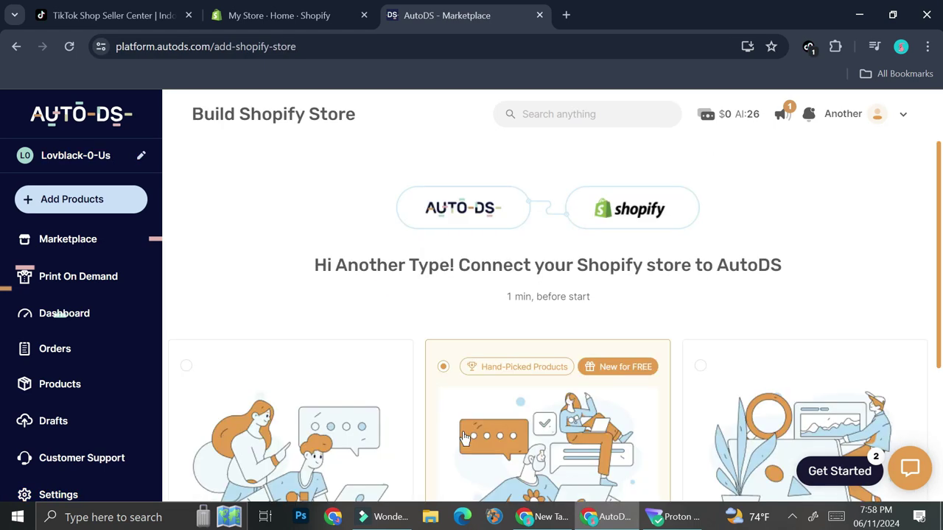
{"action": "scroll", "coordinate": [539, 275], "scroll_direction": "down", "scroll_amount": 2}
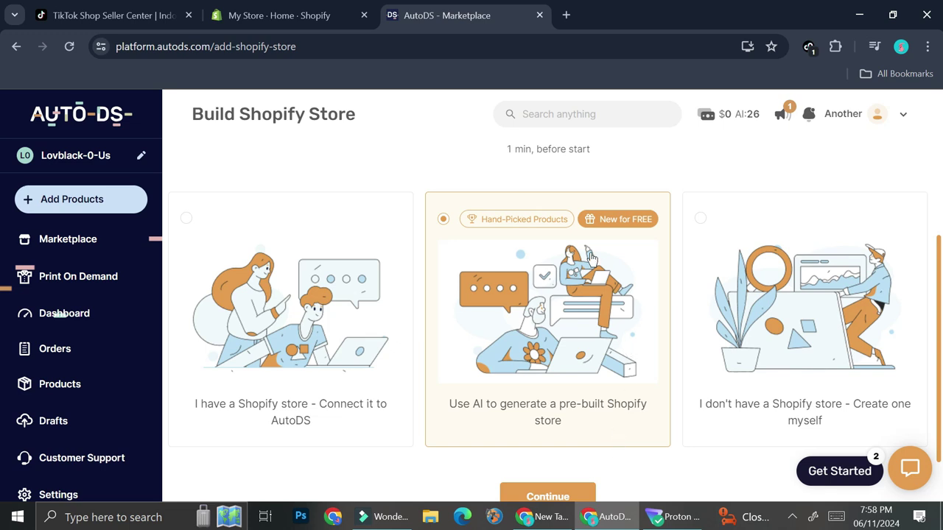
- Switch to the Shopify admin, search for autods and open the AutoDS: Dropshipping & POD app
{"action": "left_click", "coordinate": [255, 15]}
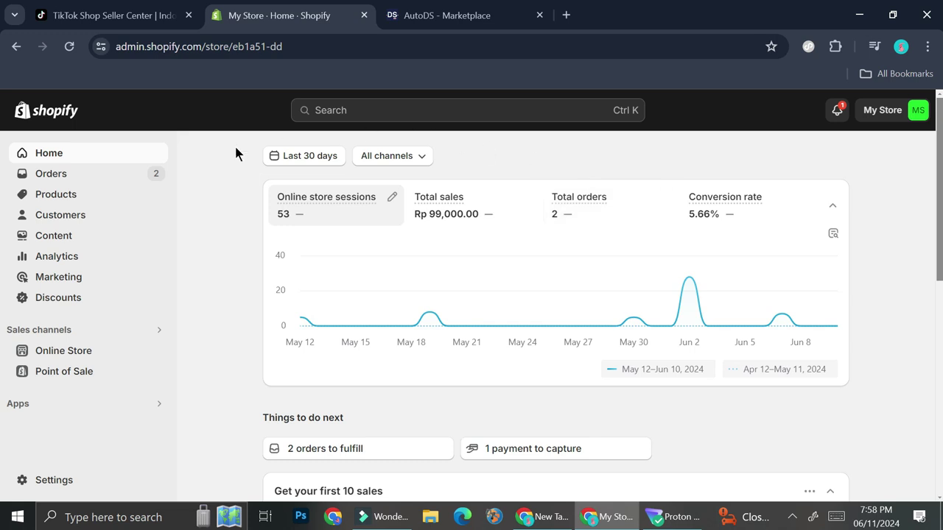
{"action": "left_click", "coordinate": [396, 112]}
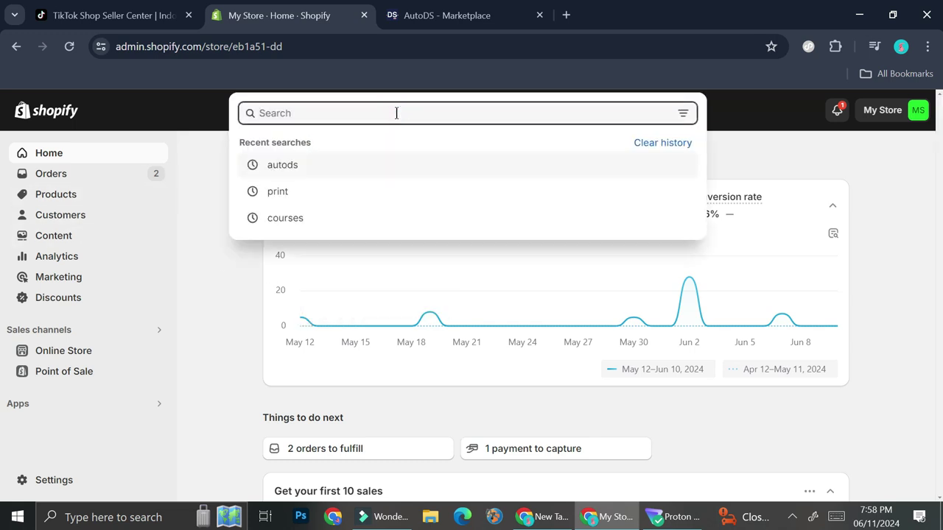
{"action": "left_click", "coordinate": [371, 165]}
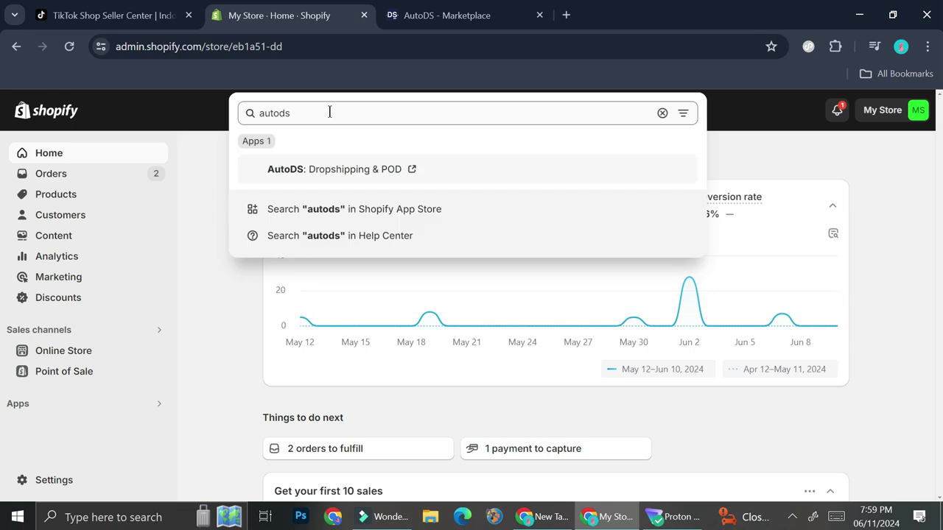
{"action": "left_click", "coordinate": [299, 174]}
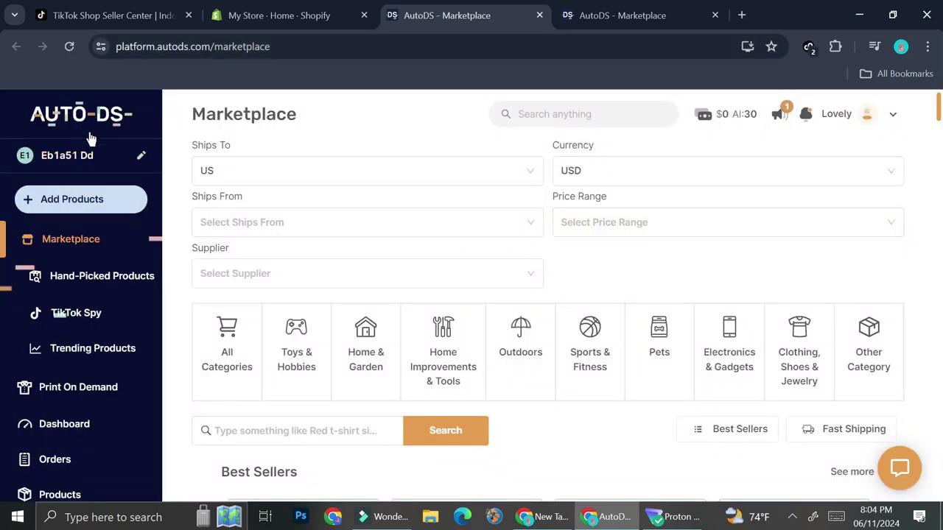
- Check the AutoDS store list for the connected Shopify store, and close the list
{"action": "left_click", "coordinate": [77, 154]}
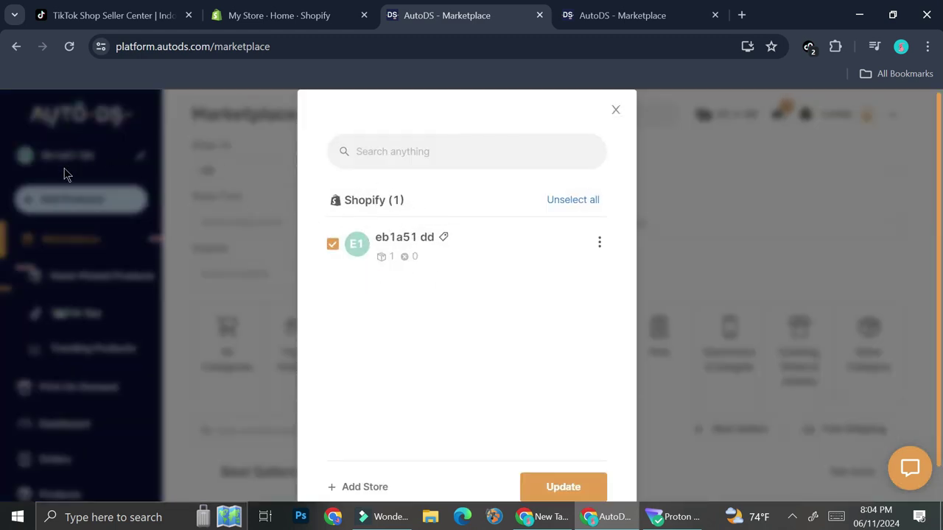
{"action": "left_click", "coordinate": [186, 172]}
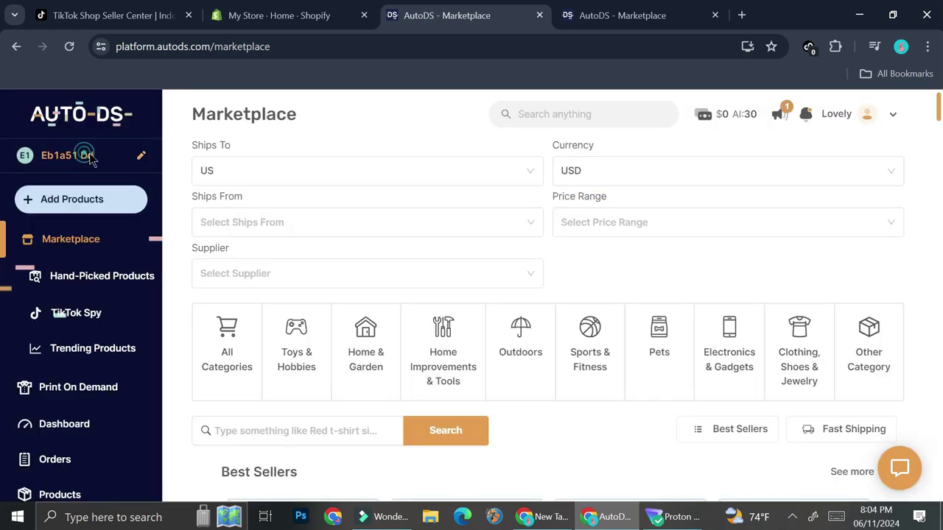
{"action": "left_click", "coordinate": [92, 154]}
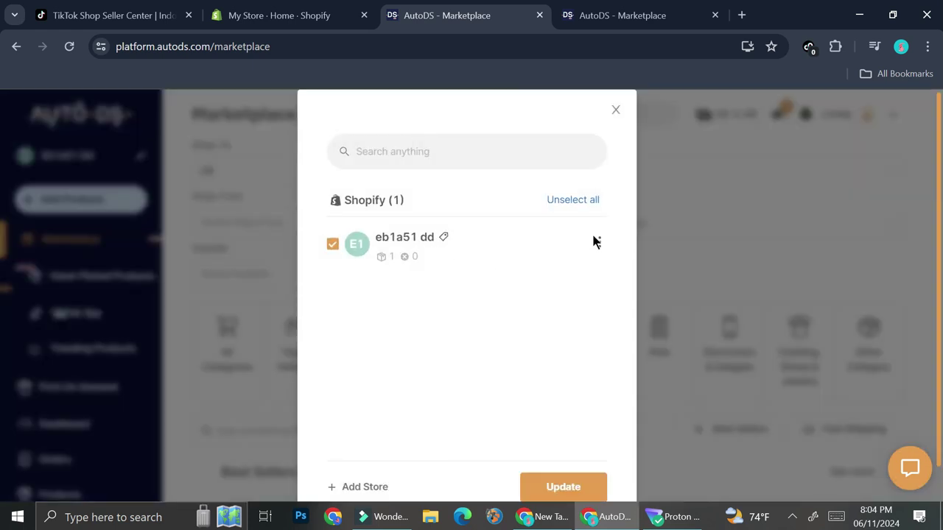
{"action": "left_click", "coordinate": [616, 110]}
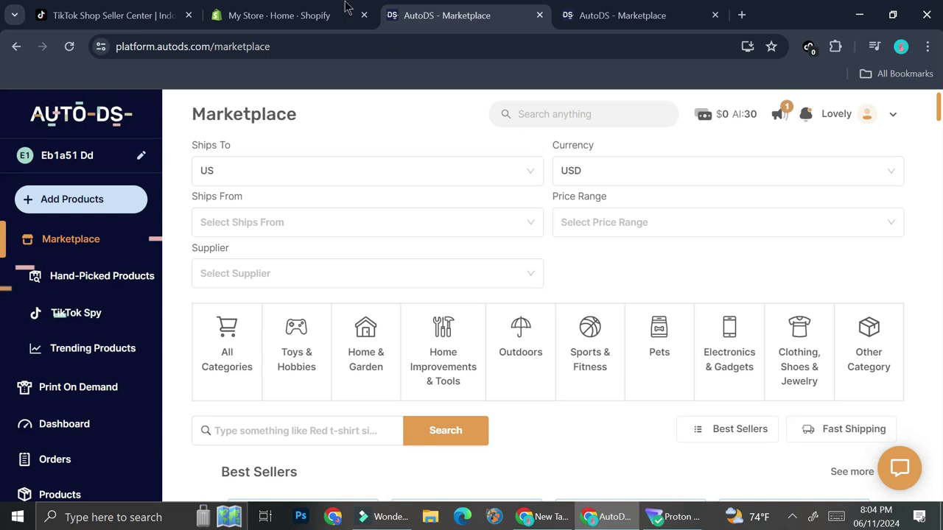
- Browse the marketplace's Best Sellers and open the product page of the FORICH Backpack Cooler
{"action": "mouse_move", "coordinate": [293, 5]}
{"action": "scroll", "coordinate": [481, 222], "scroll_direction": "down", "scroll_amount": 3}
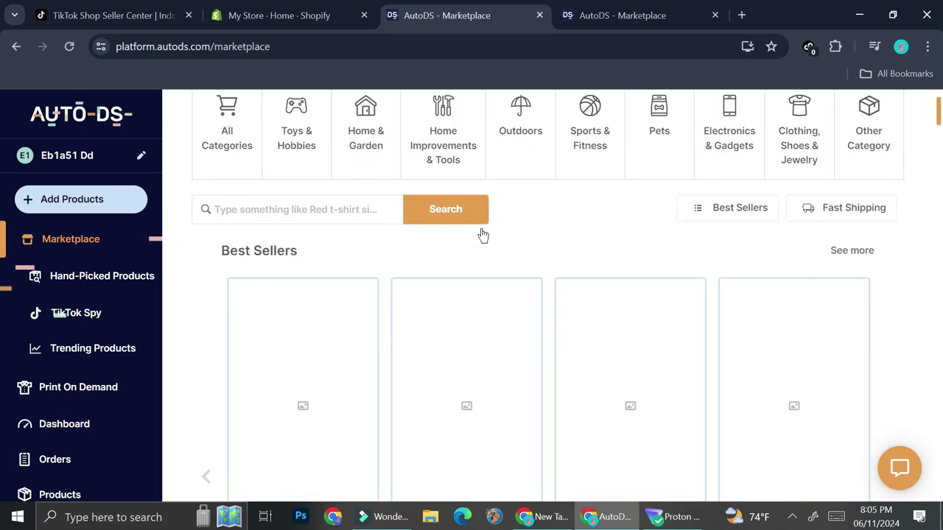
{"action": "scroll", "coordinate": [482, 230], "scroll_direction": "down", "scroll_amount": 2}
{"action": "scroll", "coordinate": [482, 233], "scroll_direction": "down", "scroll_amount": 1}
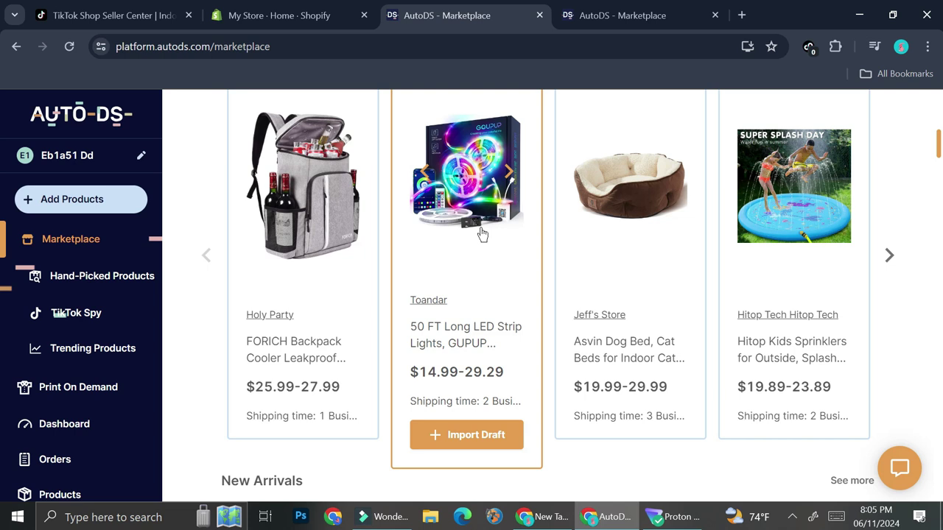
{"action": "mouse_move", "coordinate": [291, 233]}
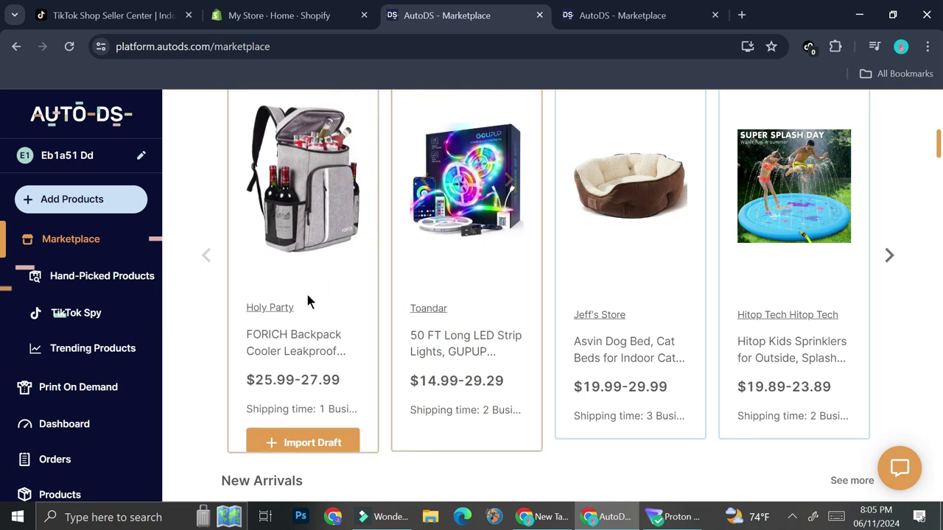
{"action": "left_click", "coordinate": [326, 249]}
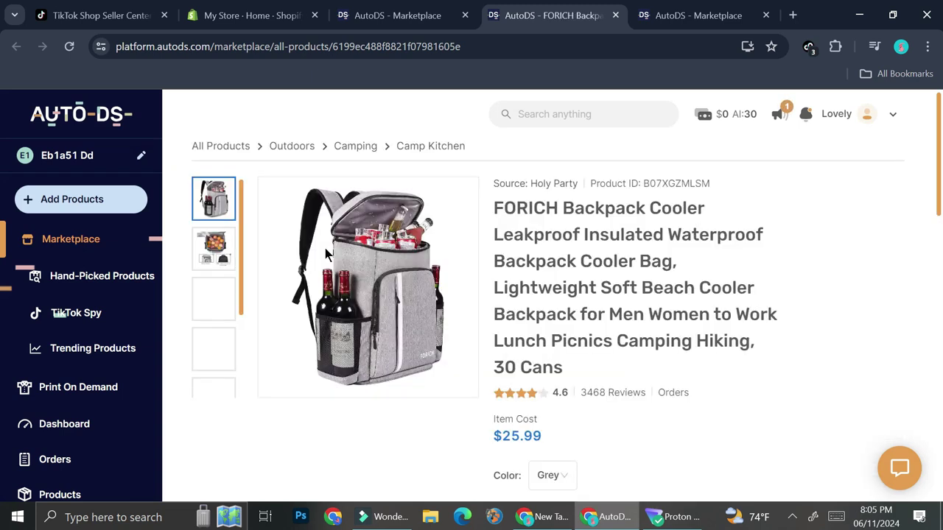
- Review the FORICH Backpack Cooler's details and shipping info, and add the product to the drafts
{"action": "scroll", "coordinate": [450, 258], "scroll_direction": "down", "scroll_amount": 3}
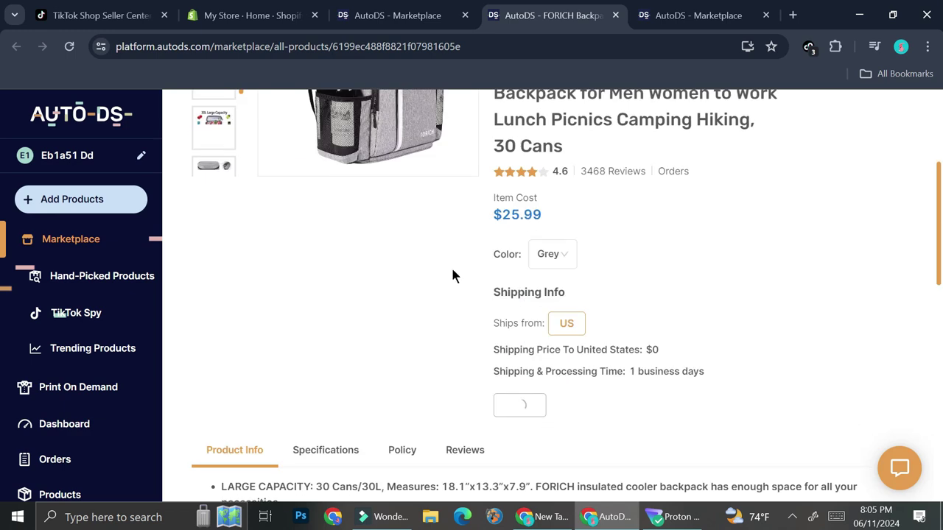
{"action": "scroll", "coordinate": [474, 235], "scroll_direction": "up", "scroll_amount": 3}
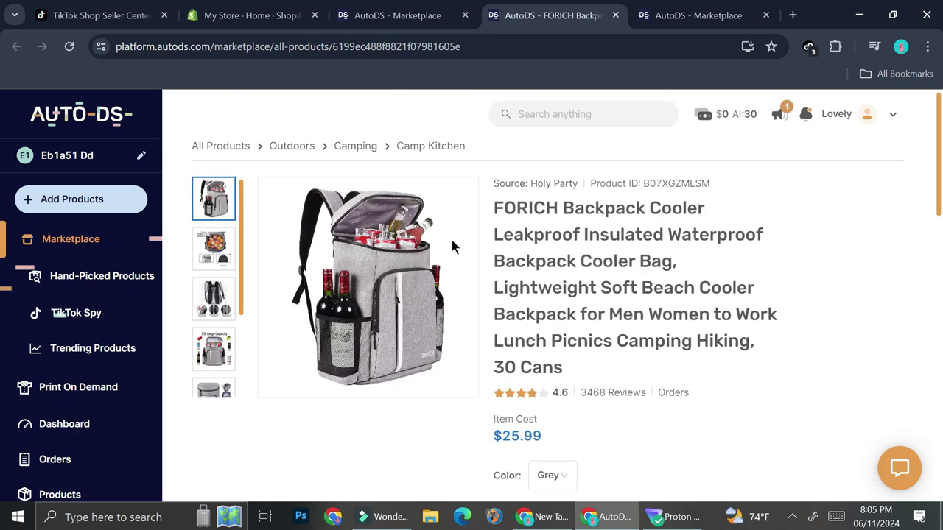
{"action": "scroll", "coordinate": [442, 250], "scroll_direction": "down", "scroll_amount": 4}
{"action": "left_click", "coordinate": [558, 337]}
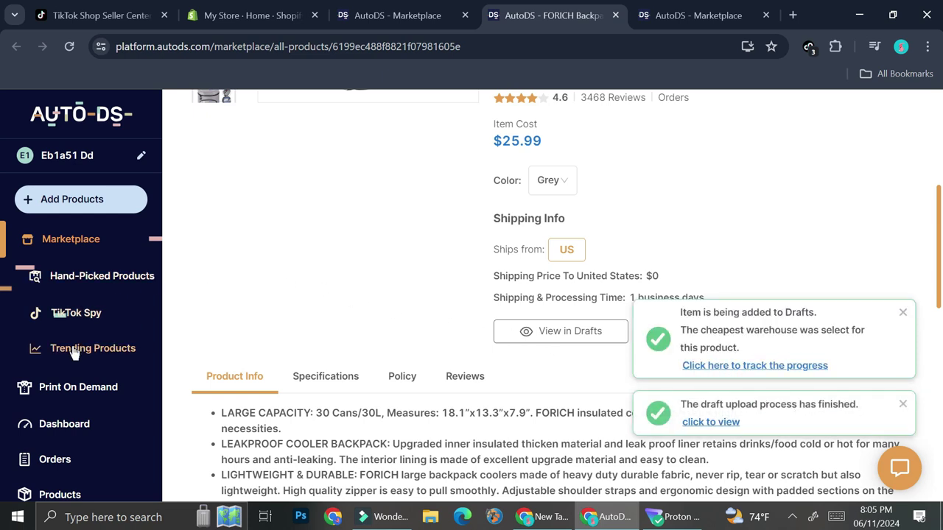
- Select the Backpack Cooler in the AutoDS drafts and import it to the connected Shopify store
{"action": "scroll", "coordinate": [102, 273], "scroll_direction": "down", "scroll_amount": 2}
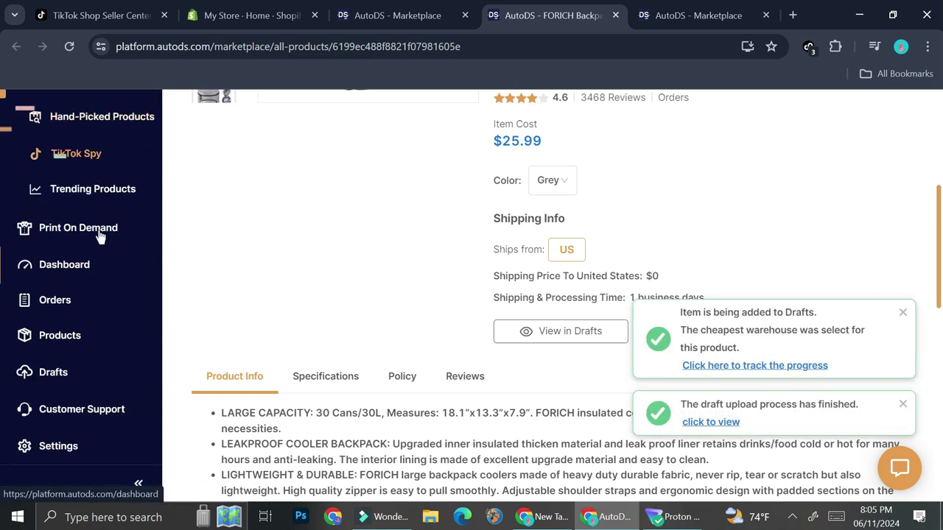
{"action": "left_click", "coordinate": [56, 374]}
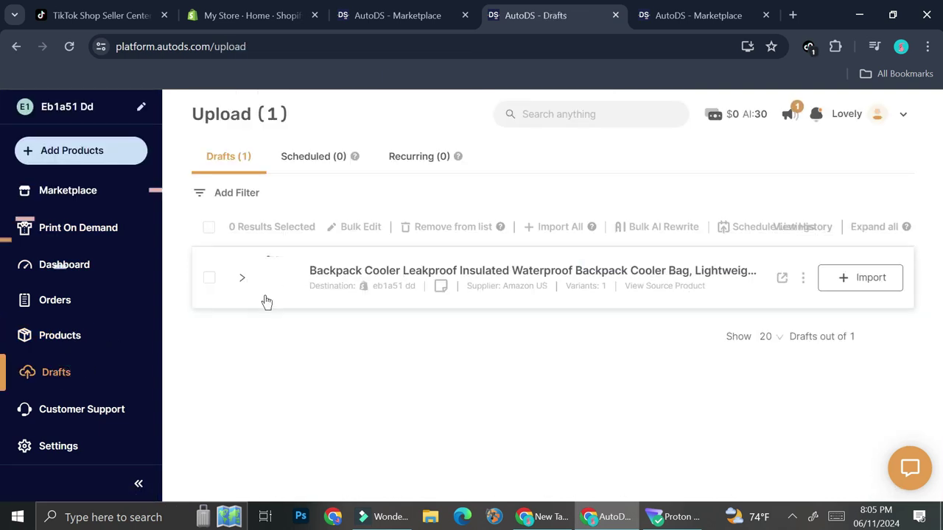
{"action": "left_click", "coordinate": [210, 278]}
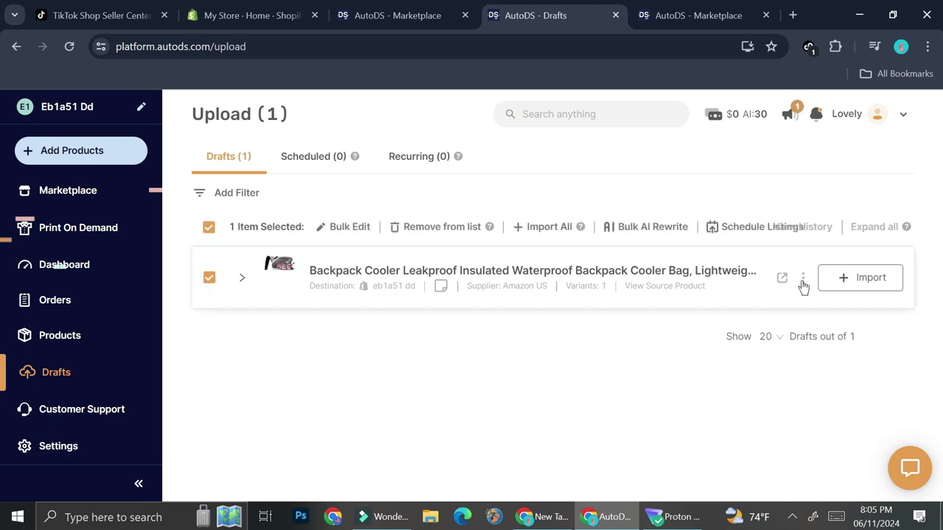
{"action": "left_click", "coordinate": [842, 280]}
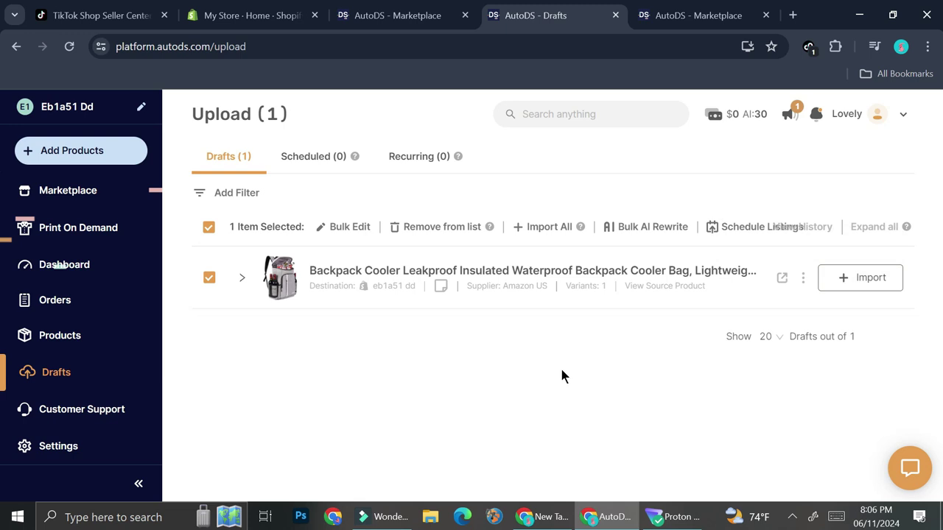
{"action": "left_click", "coordinate": [849, 287]}
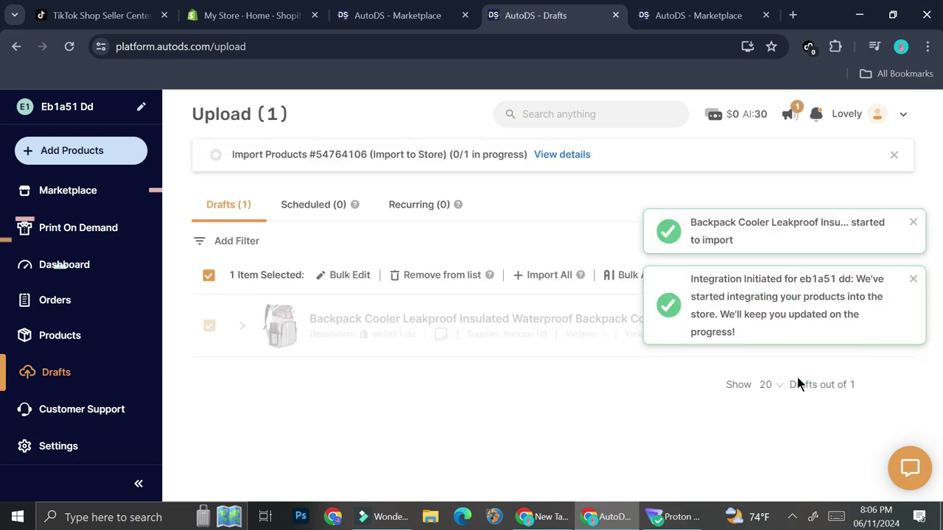
- Check for the imported Backpack Cooler in the AutoDS products, and in the product list of the Shopify admin
{"action": "left_click", "coordinate": [45, 335]}
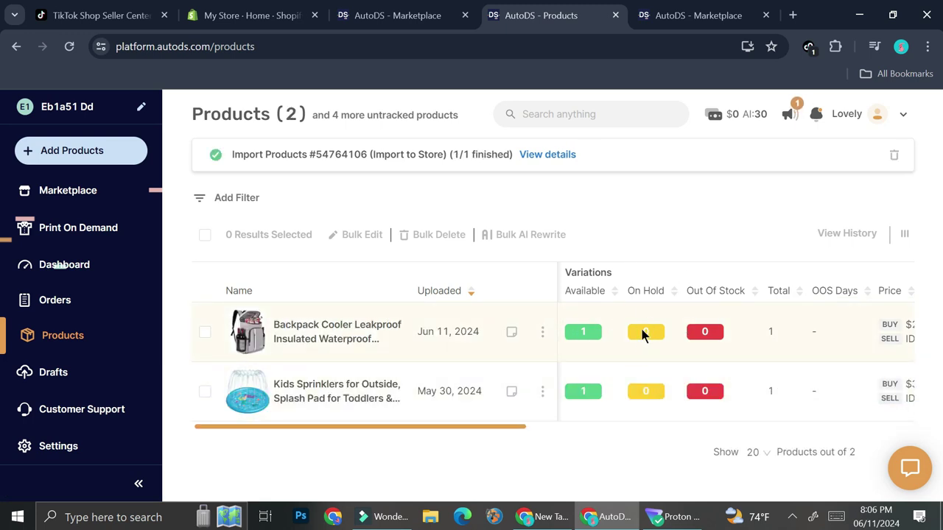
{"action": "left_click", "coordinate": [254, 13]}
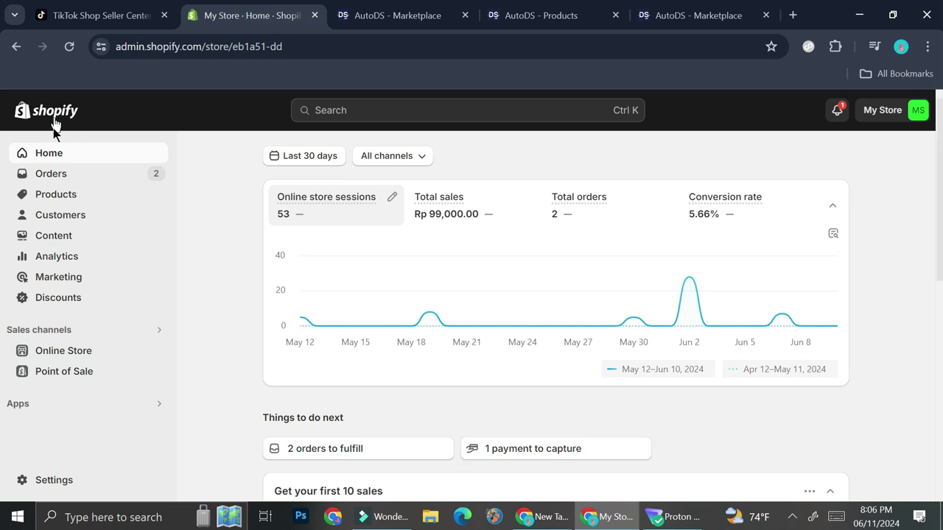
{"action": "left_click", "coordinate": [92, 202]}
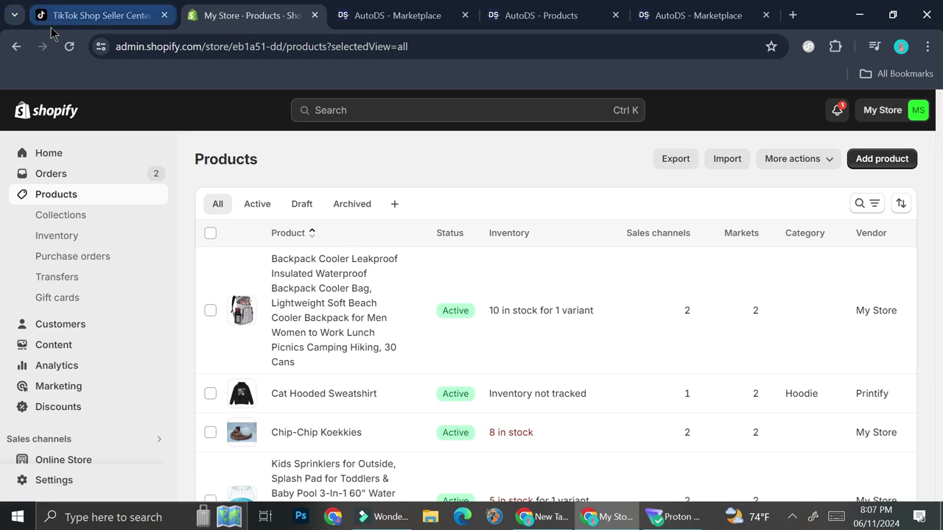
- Search the Shopify App Store for TikTok, review the TikTok app's description, and install it on the store
{"action": "left_click", "coordinate": [496, 114]}
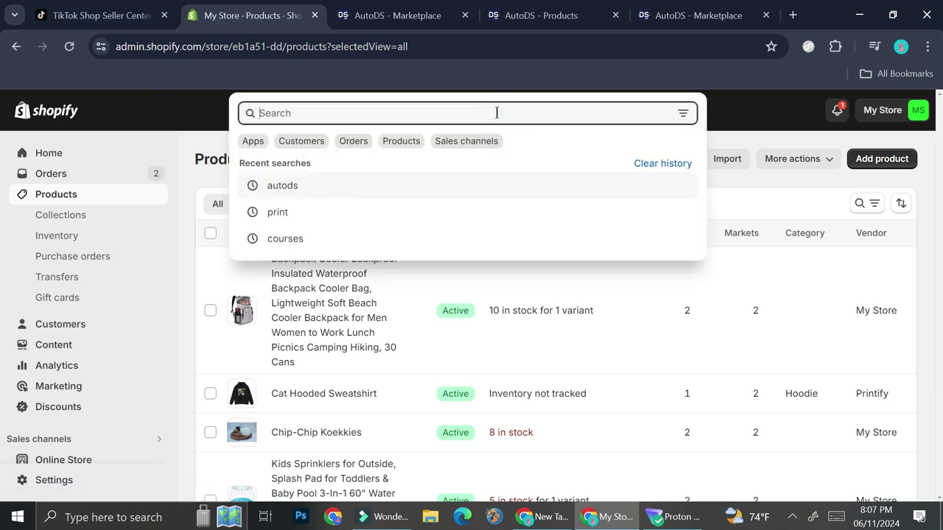
{"action": "type", "text": "tiktok"}
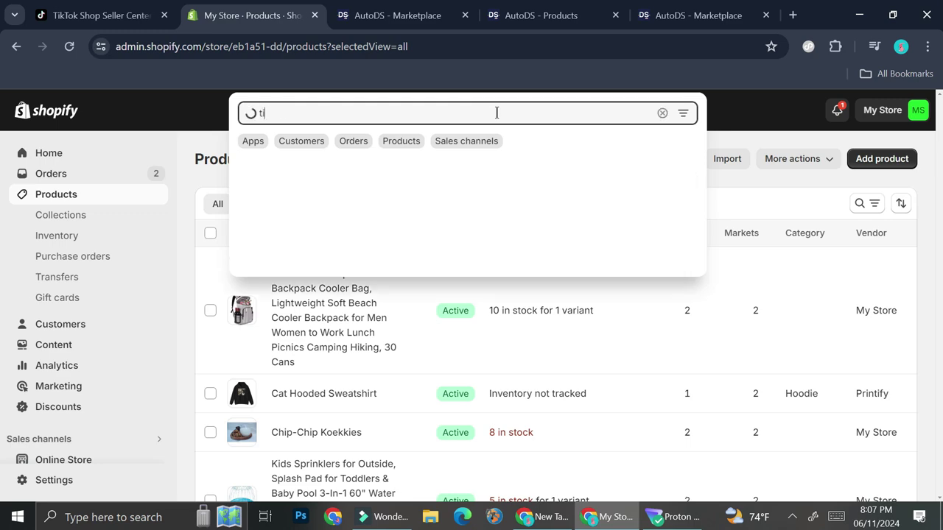
{"action": "key", "text": "Return"}
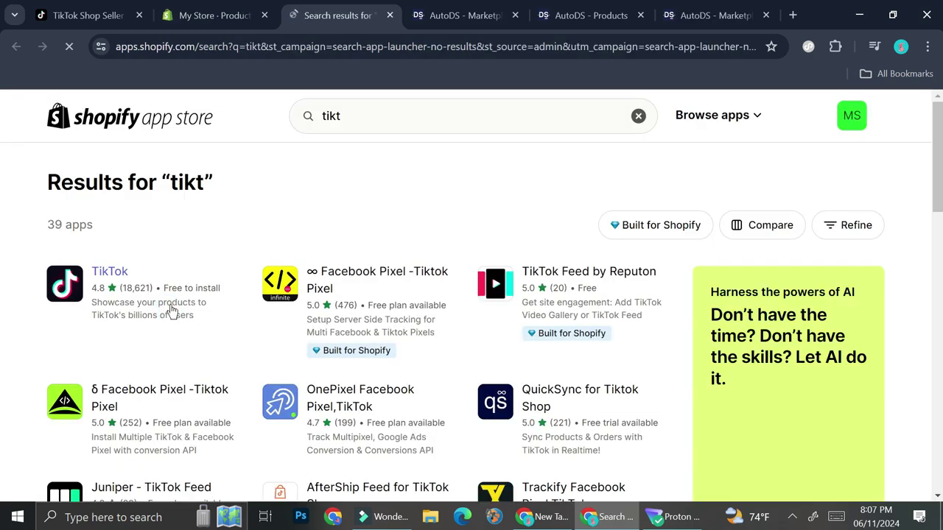
{"action": "left_click", "coordinate": [169, 313]}
{"action": "scroll", "coordinate": [429, 347], "scroll_direction": "down", "scroll_amount": 1}
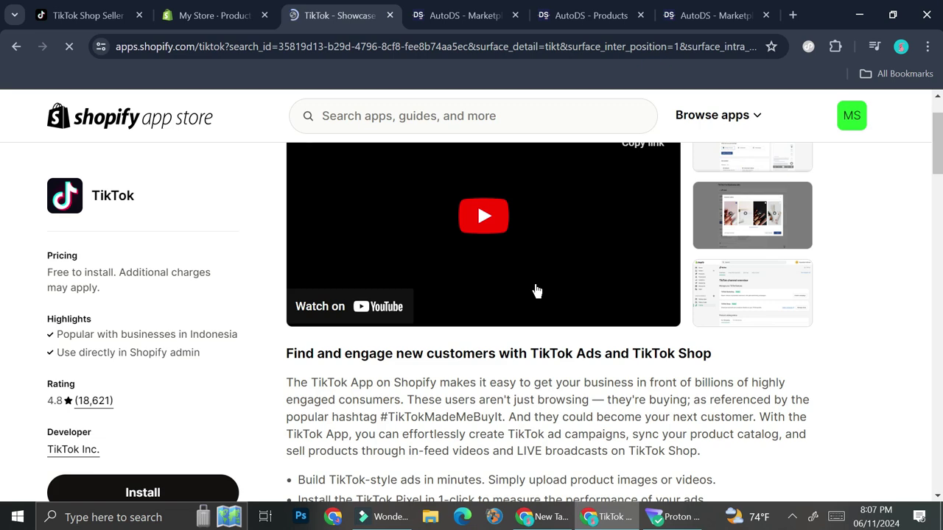
{"action": "scroll", "coordinate": [537, 291], "scroll_direction": "down", "scroll_amount": 2}
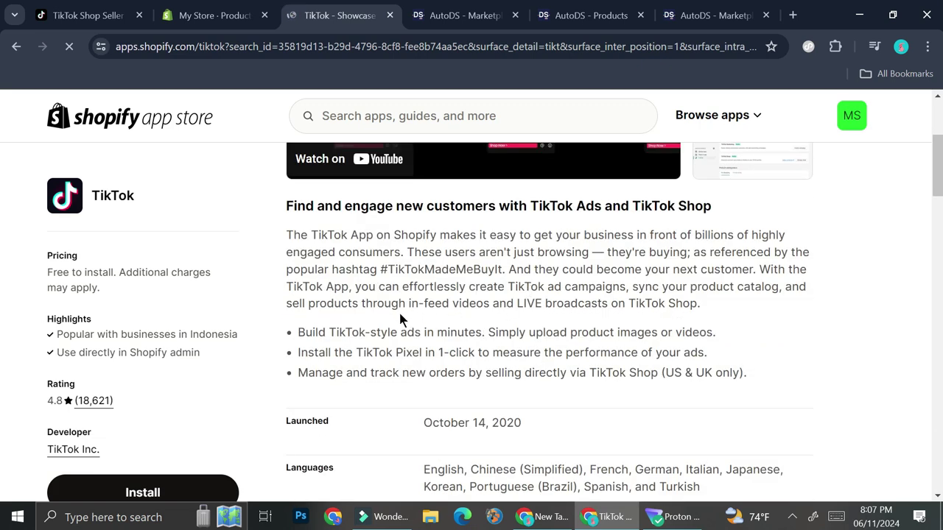
{"action": "left_click", "coordinate": [182, 492]}
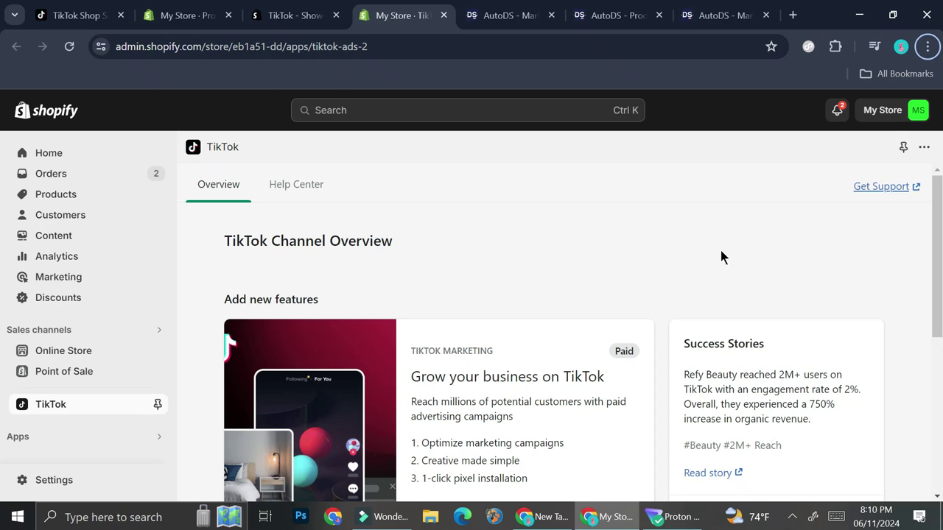
- Review the TikTok channel overview and start the TikTok Marketing setup
{"action": "scroll", "coordinate": [538, 273], "scroll_direction": "down", "scroll_amount": 2}
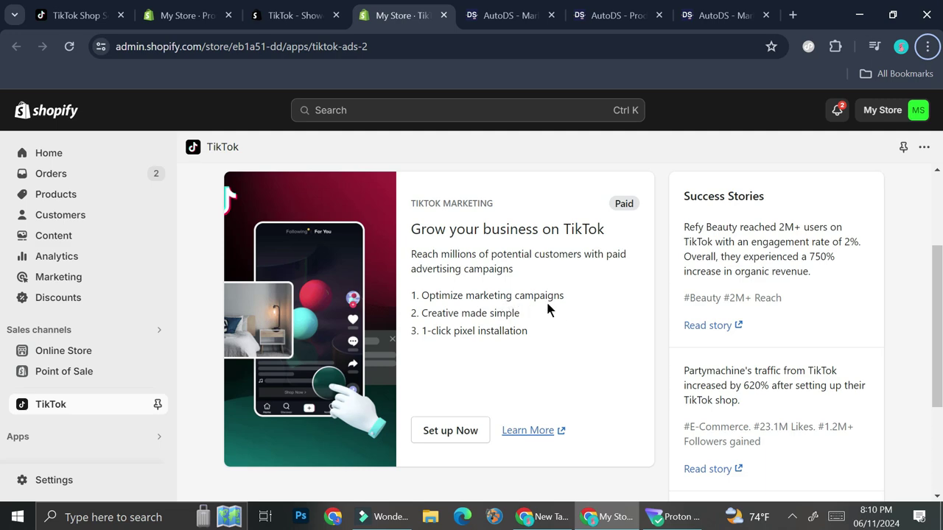
{"action": "scroll", "coordinate": [497, 340], "scroll_direction": "down", "scroll_amount": 1}
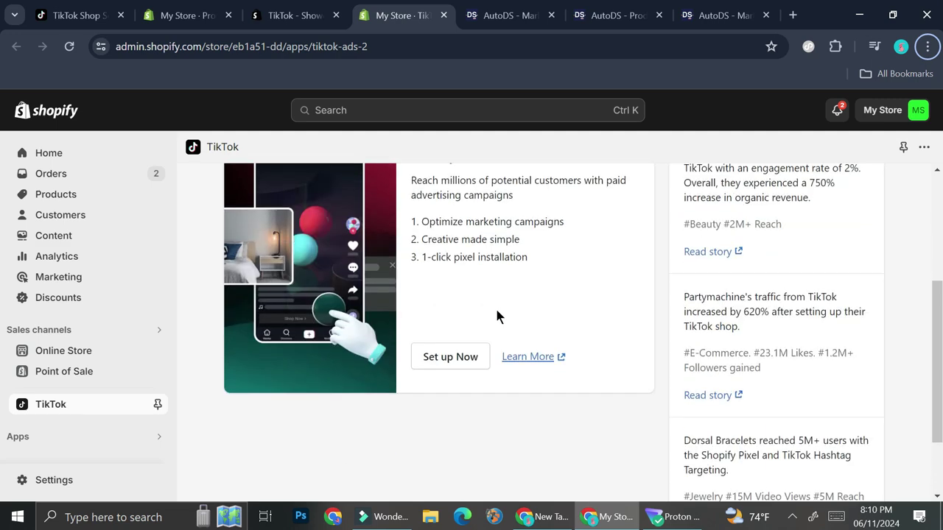
{"action": "scroll", "coordinate": [507, 286], "scroll_direction": "down", "scroll_amount": 1}
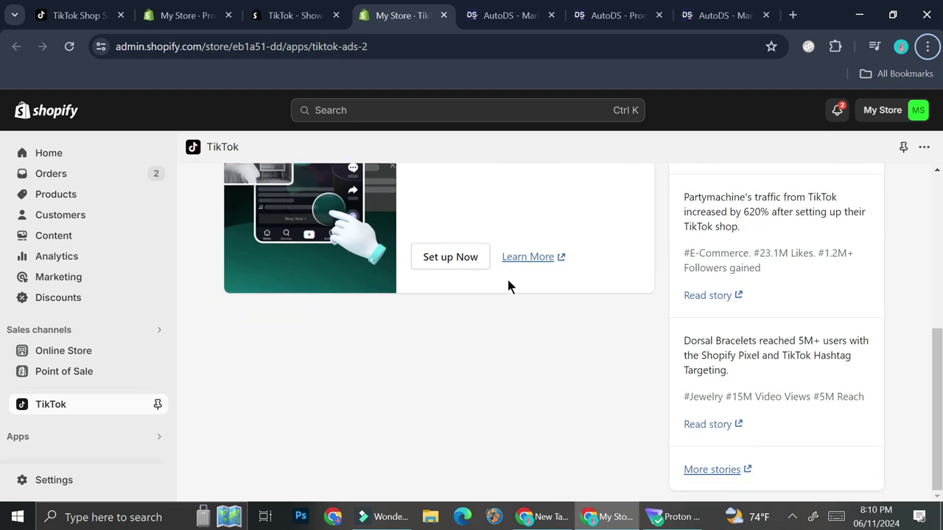
{"action": "scroll", "coordinate": [508, 283], "scroll_direction": "up", "scroll_amount": 3}
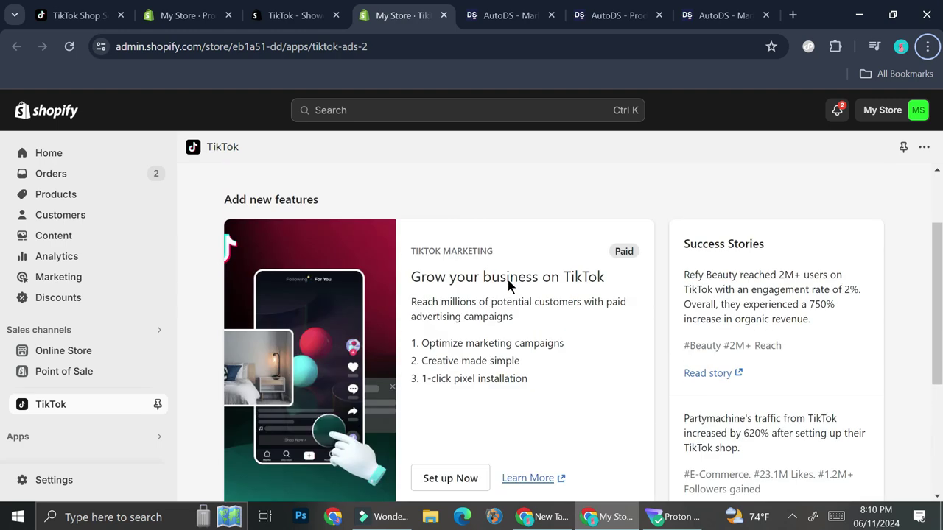
{"action": "scroll", "coordinate": [486, 427], "scroll_direction": "down", "scroll_amount": 1}
{"action": "left_click", "coordinate": [479, 404]}
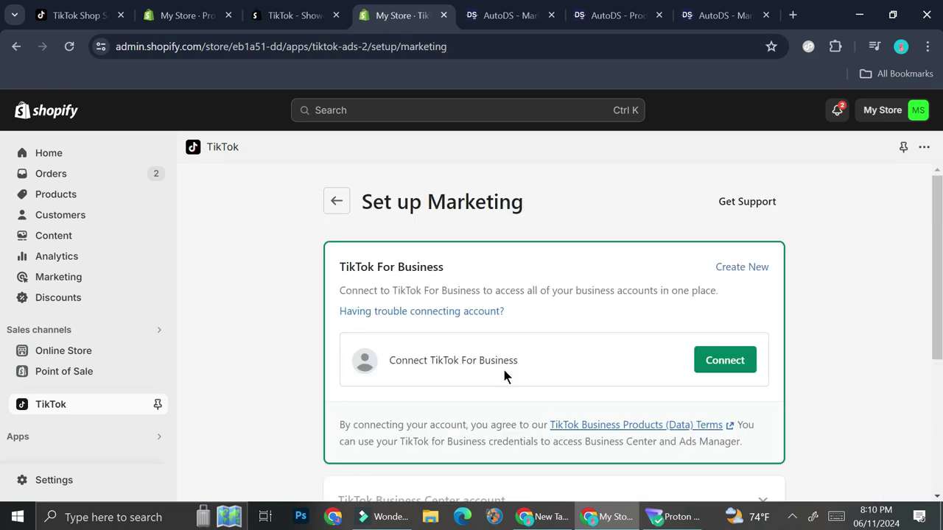
- Review the marketing setup sections and start connecting the TikTok For Business account
{"action": "scroll", "coordinate": [498, 288], "scroll_direction": "down", "scroll_amount": 3}
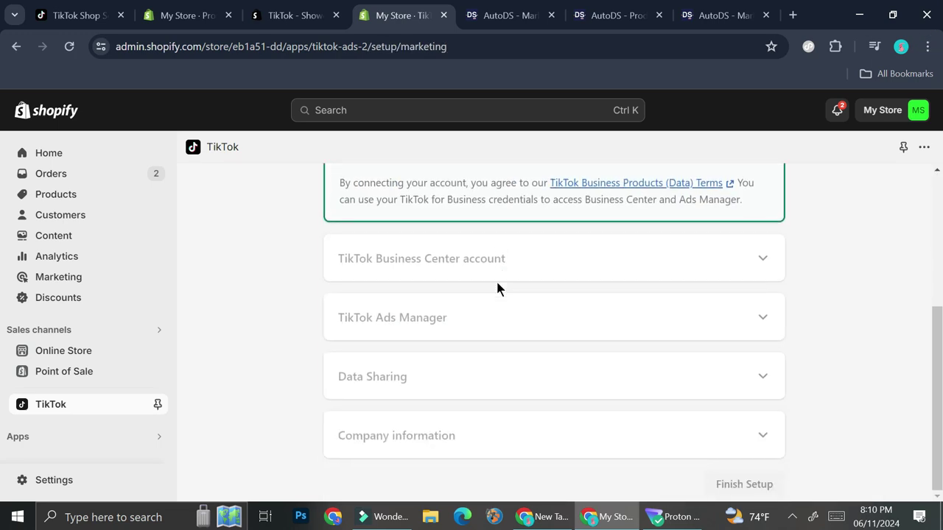
{"action": "scroll", "coordinate": [445, 272], "scroll_direction": "up", "scroll_amount": 3}
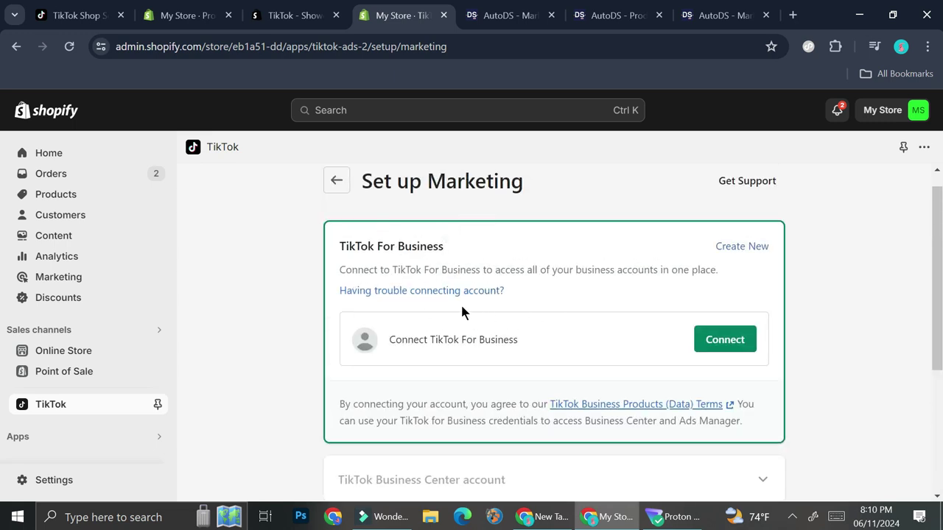
{"action": "scroll", "coordinate": [462, 313], "scroll_direction": "down", "scroll_amount": 1}
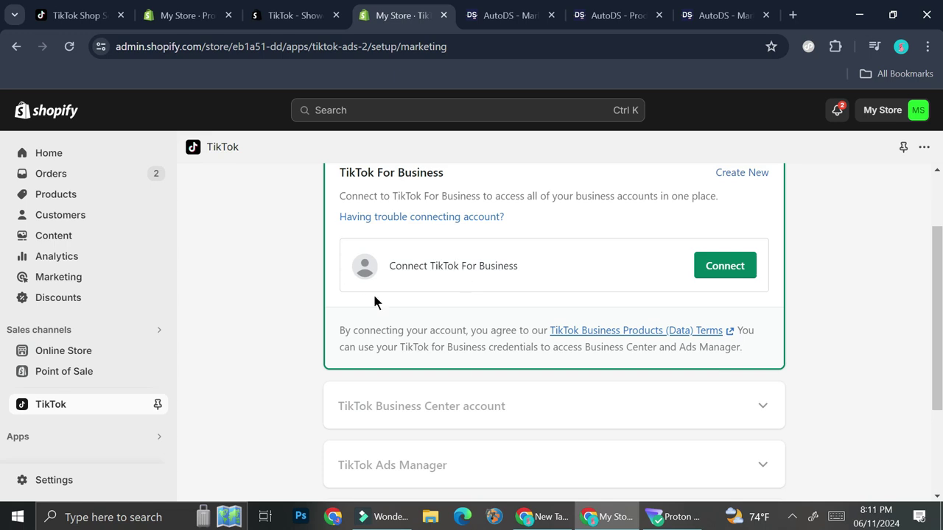
{"action": "scroll", "coordinate": [490, 293], "scroll_direction": "down", "scroll_amount": 2}
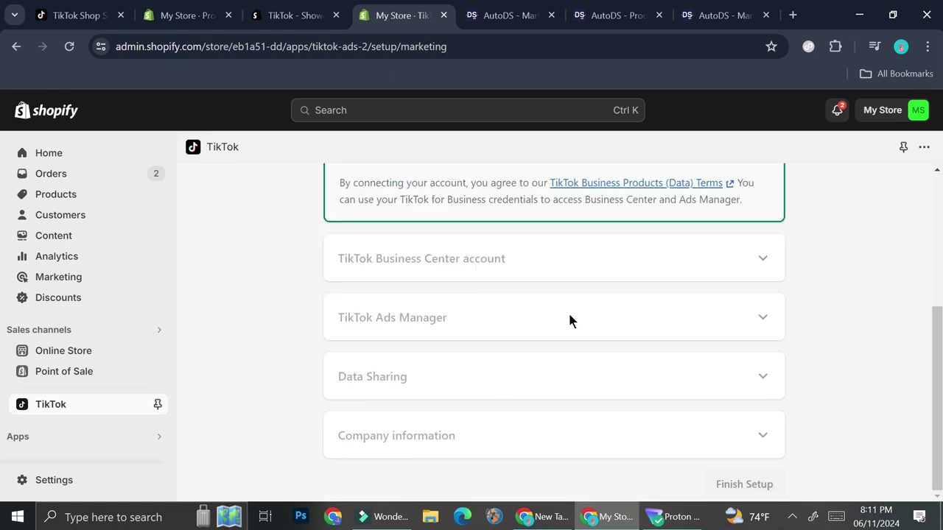
{"action": "scroll", "coordinate": [573, 314], "scroll_direction": "up", "scroll_amount": 1}
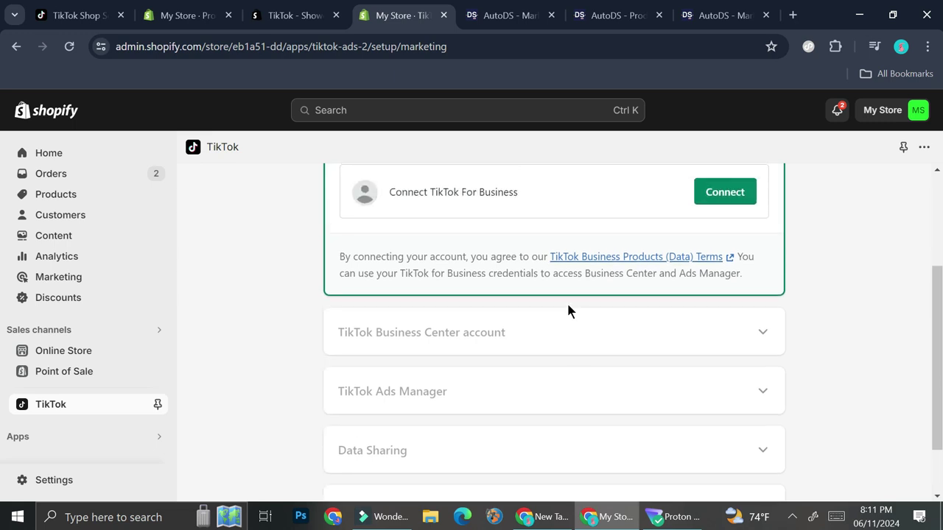
{"action": "scroll", "coordinate": [273, 206], "scroll_direction": "up", "scroll_amount": 2}
{"action": "left_click", "coordinate": [726, 343]}
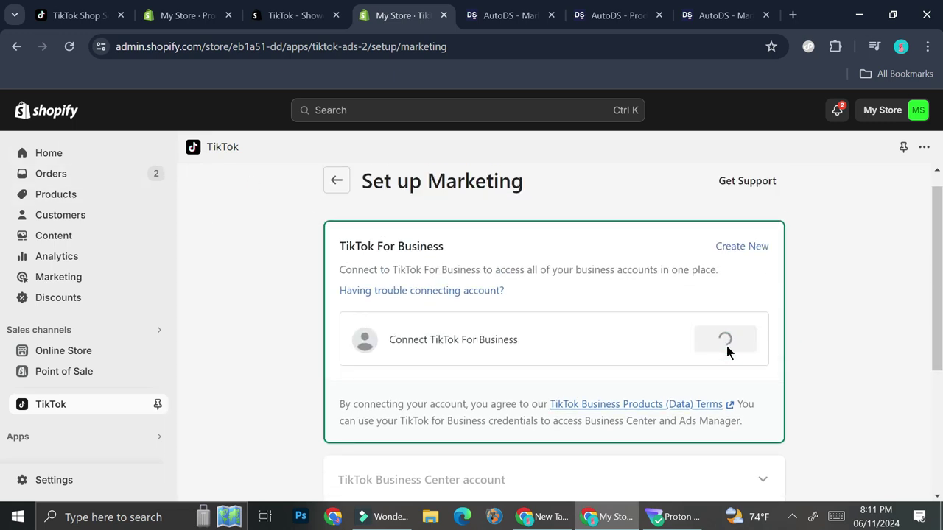
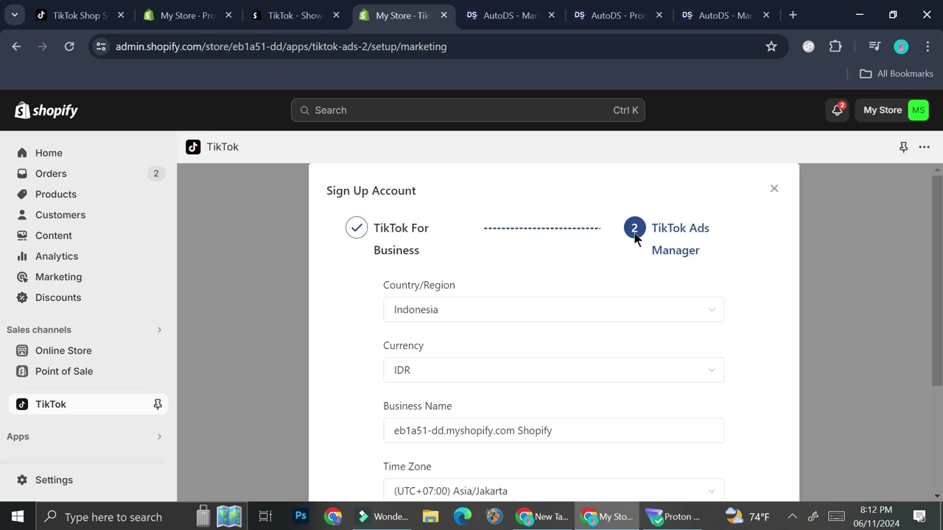
- Agree to the TikTok Ads terms and try to sign up and connect the TikTok Ads Manager account
{"action": "scroll", "coordinate": [636, 237], "scroll_direction": "down", "scroll_amount": 3}
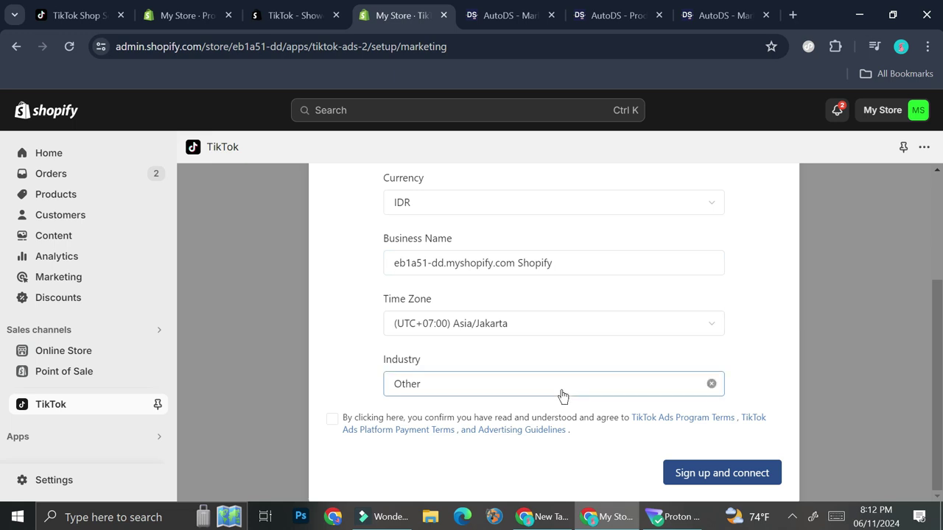
{"action": "left_click", "coordinate": [332, 418]}
{"action": "left_click", "coordinate": [681, 477]}
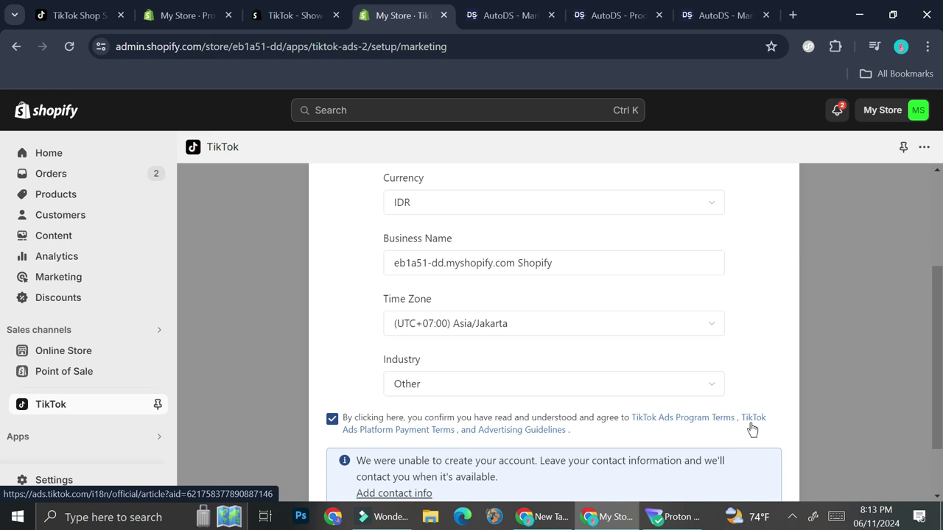
- Switch to TikTok Shop Seller Center, open the Shop Ads dashboard, and start creating Custom Shop Ads
{"action": "key", "text": "ctrl+1"}
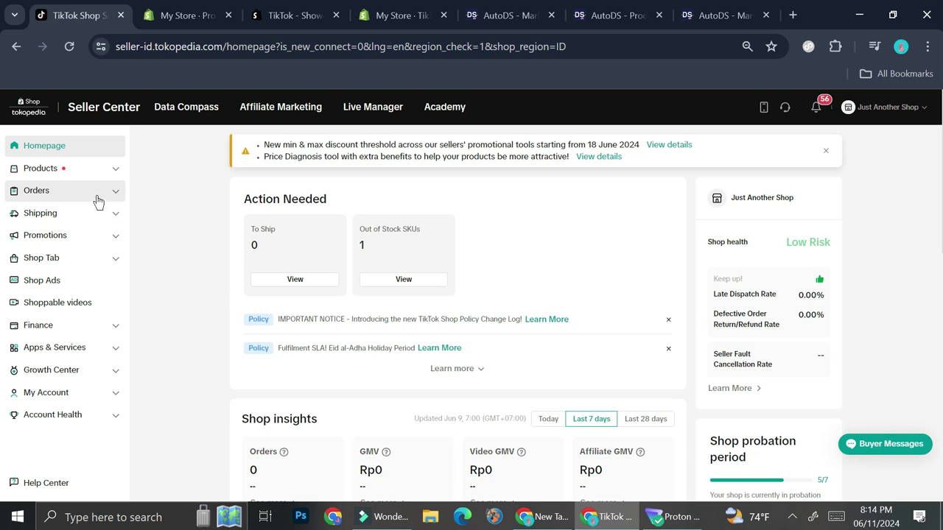
{"action": "left_click", "coordinate": [82, 241]}
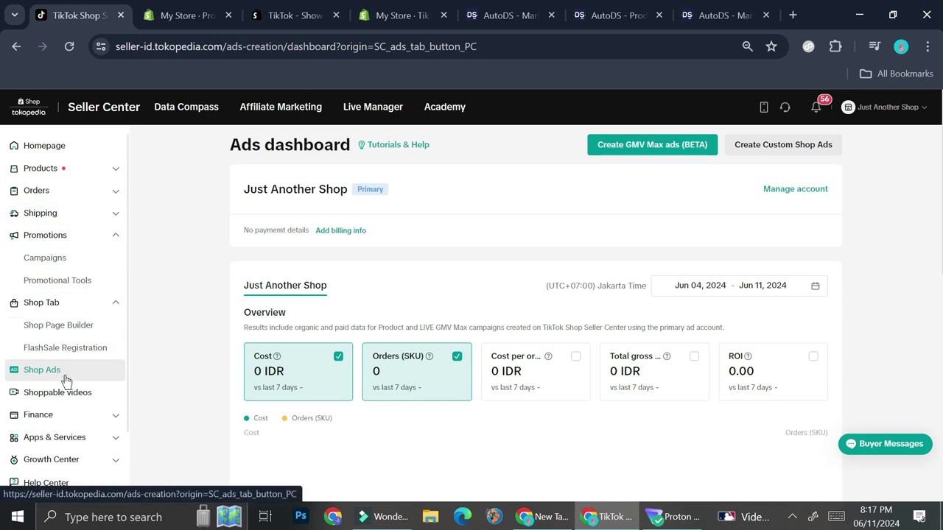
{"action": "left_click", "coordinate": [808, 151]}
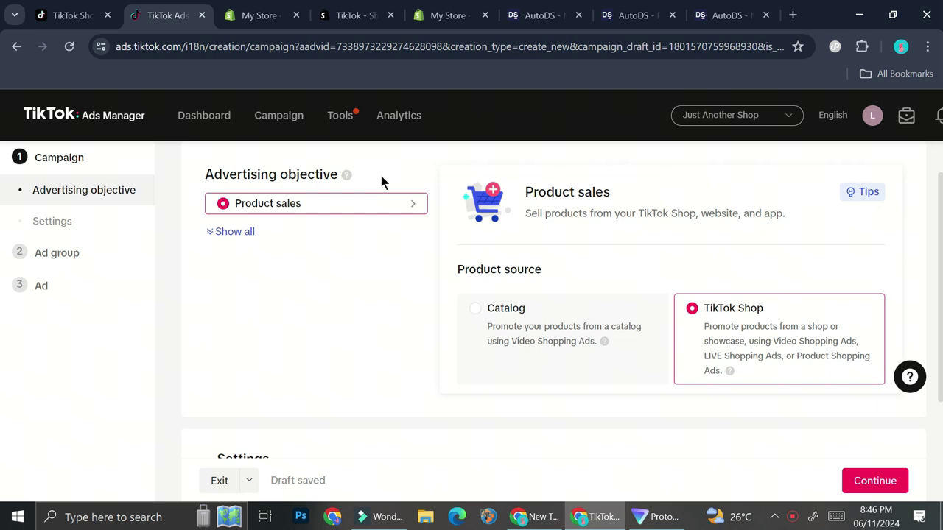
- Show all advertising objectives for the new campaign and select Website conversions
{"action": "mouse_move", "coordinate": [350, 179]}
{"action": "left_click", "coordinate": [234, 232]}
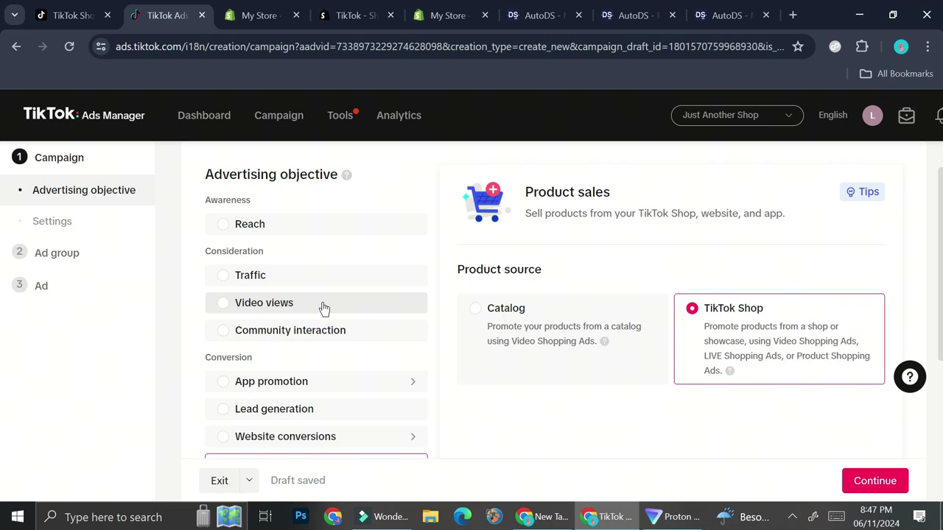
{"action": "scroll", "coordinate": [324, 308], "scroll_direction": "down", "scroll_amount": 3}
{"action": "scroll", "coordinate": [335, 278], "scroll_direction": "up", "scroll_amount": 2}
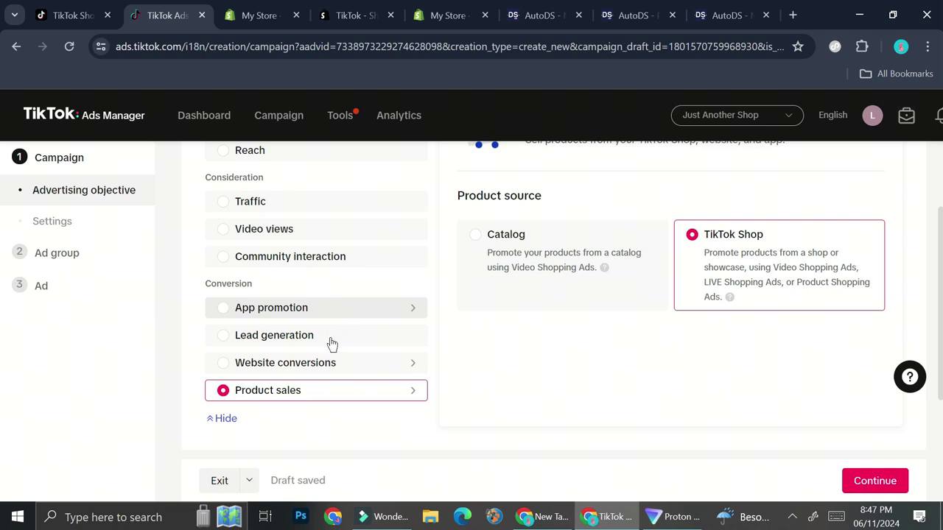
{"action": "left_click", "coordinate": [265, 366]}
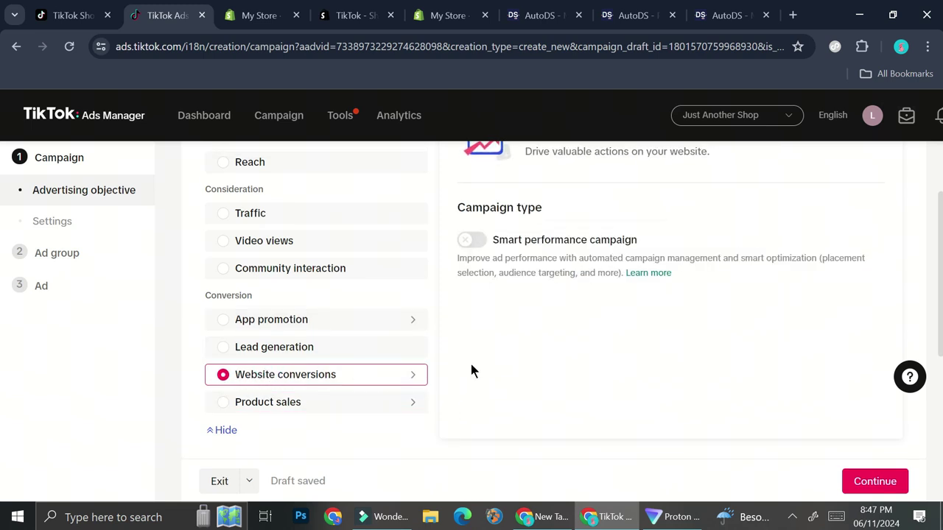
- Try the Smart performance campaign option for the Website conversions campaign and switch it back off
{"action": "scroll", "coordinate": [512, 371], "scroll_direction": "up", "scroll_amount": 2}
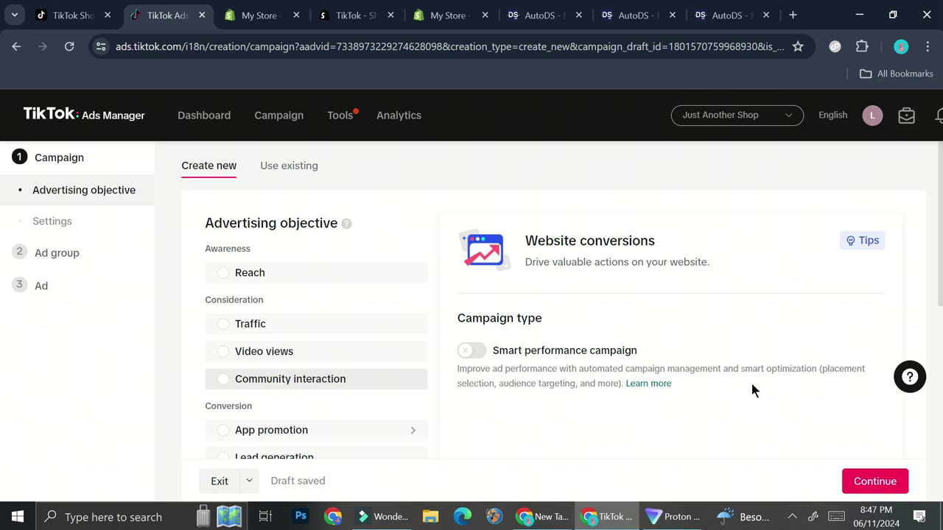
{"action": "left_click", "coordinate": [478, 352]}
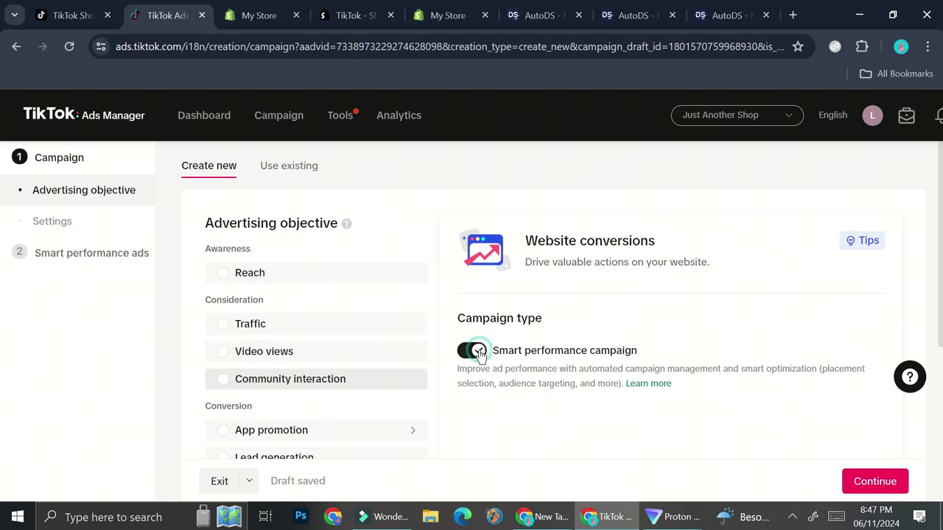
{"action": "left_click", "coordinate": [477, 352]}
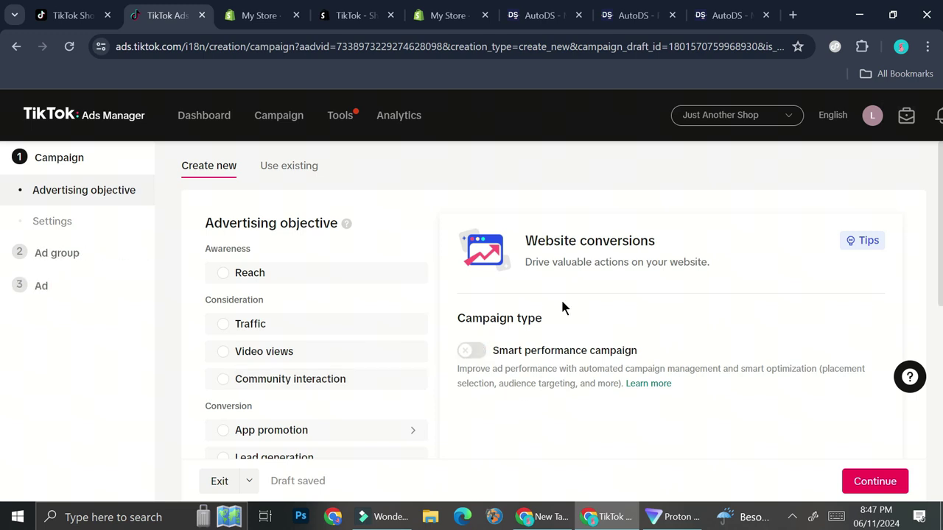
- Review the campaign's settings and objectives, and return to the product list in the Shopify admin
{"action": "scroll", "coordinate": [562, 307], "scroll_direction": "down", "scroll_amount": 2}
{"action": "scroll", "coordinate": [562, 308], "scroll_direction": "down", "scroll_amount": 3}
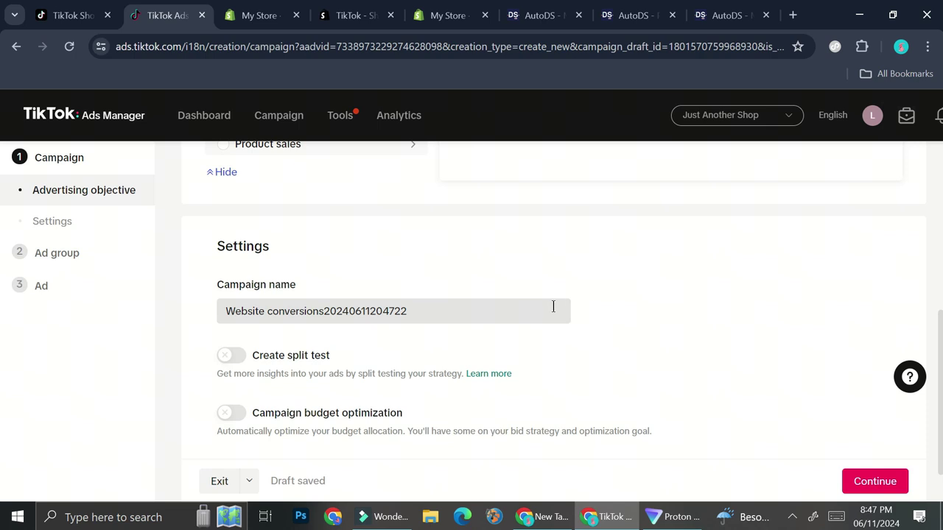
{"action": "scroll", "coordinate": [556, 306], "scroll_direction": "up", "scroll_amount": 3}
{"action": "scroll", "coordinate": [554, 312], "scroll_direction": "up", "scroll_amount": 1}
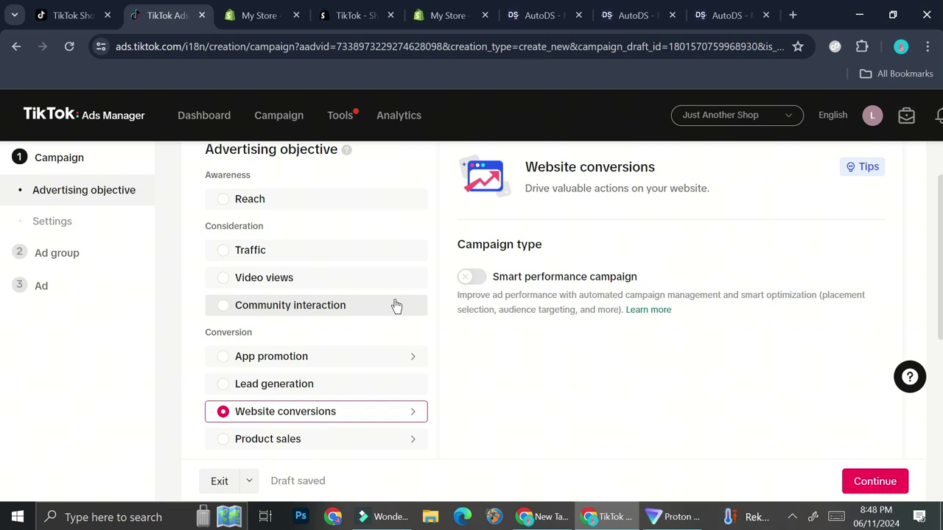
{"action": "left_click", "coordinate": [258, 14]}
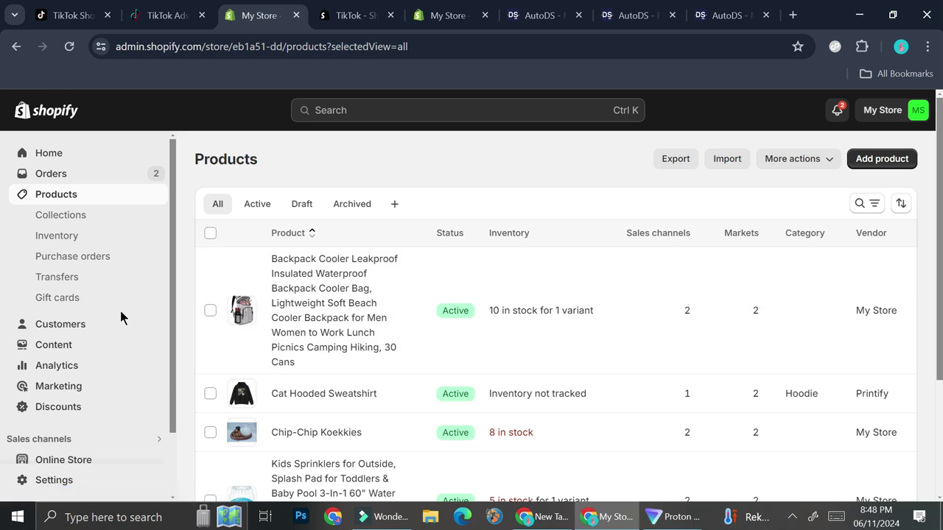
- Open the Online Store's themes page in the Shopify admin and view the live storefront
{"action": "scroll", "coordinate": [118, 324], "scroll_direction": "down", "scroll_amount": 1}
{"action": "left_click", "coordinate": [64, 451]}
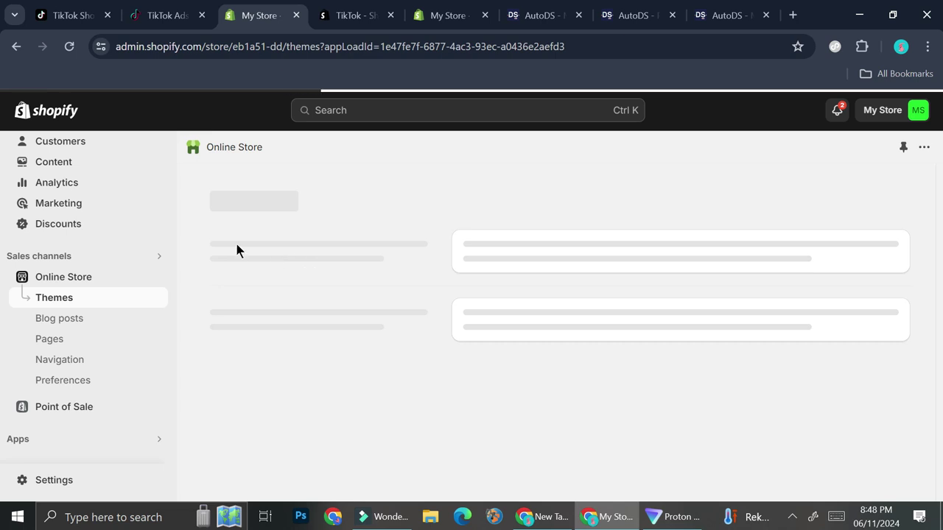
{"action": "scroll", "coordinate": [857, 400], "scroll_direction": "down", "scroll_amount": 2}
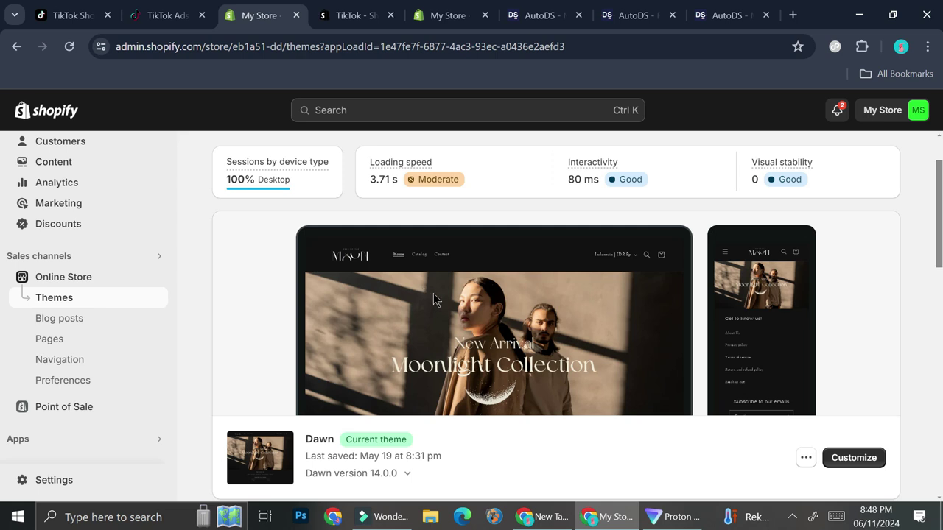
{"action": "scroll", "coordinate": [542, 283], "scroll_direction": "down", "scroll_amount": 1}
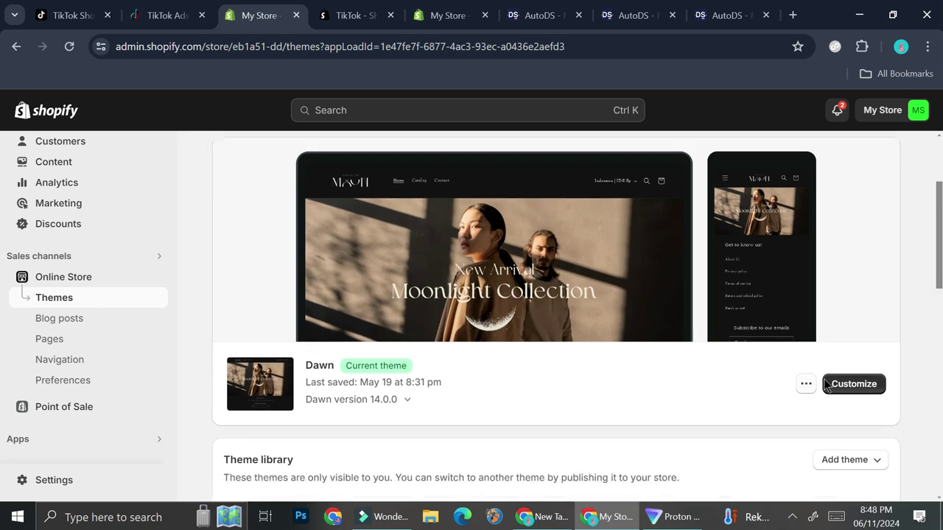
{"action": "scroll", "coordinate": [844, 345], "scroll_direction": "up", "scroll_amount": 2}
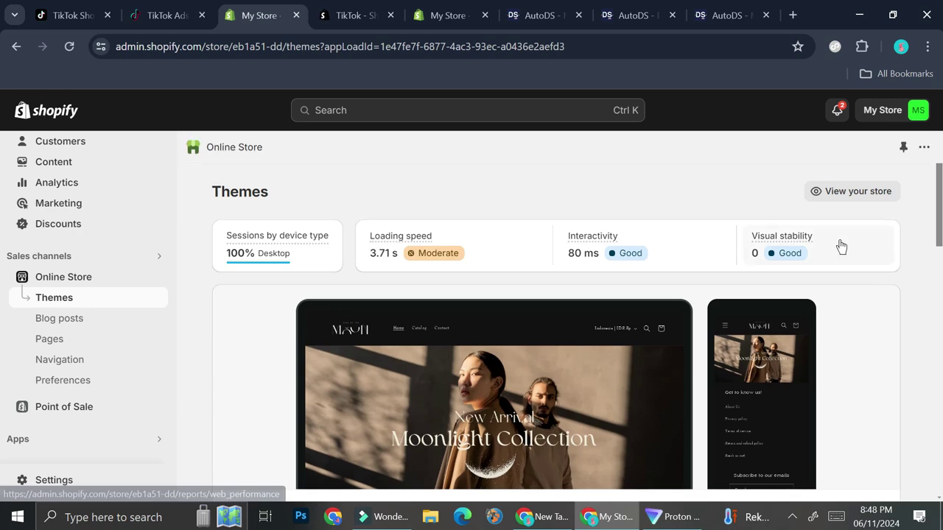
{"action": "left_click", "coordinate": [847, 198]}
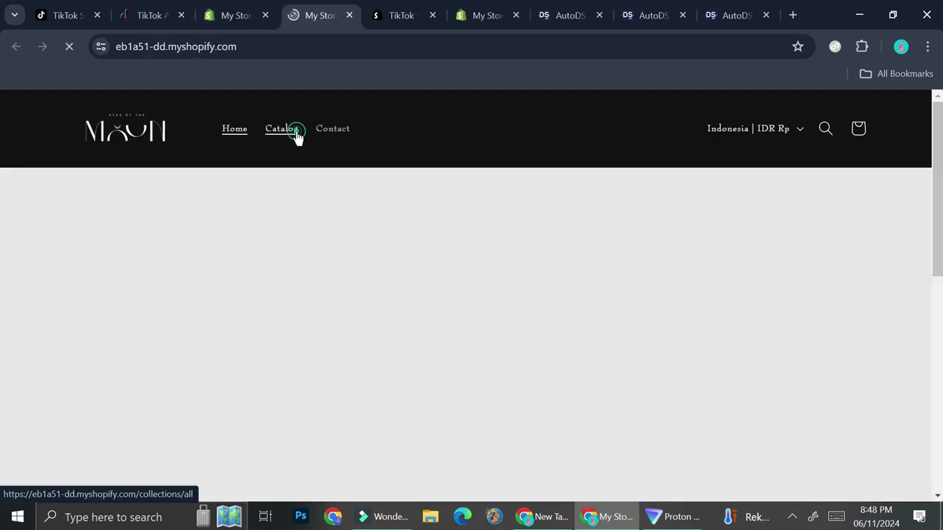
- Open the Backpack Cooler product page from the storefront's catalog and select its full web address
{"action": "left_click", "coordinate": [294, 131]}
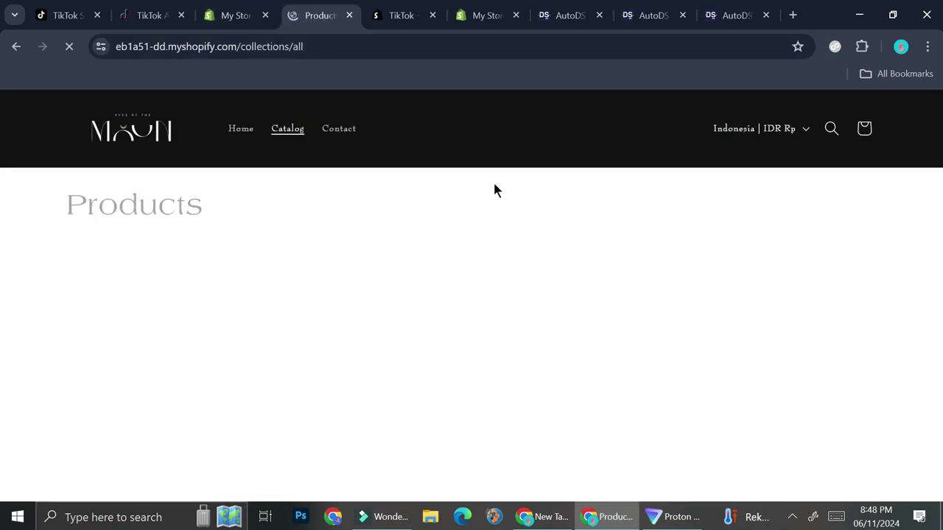
{"action": "left_click", "coordinate": [158, 406]}
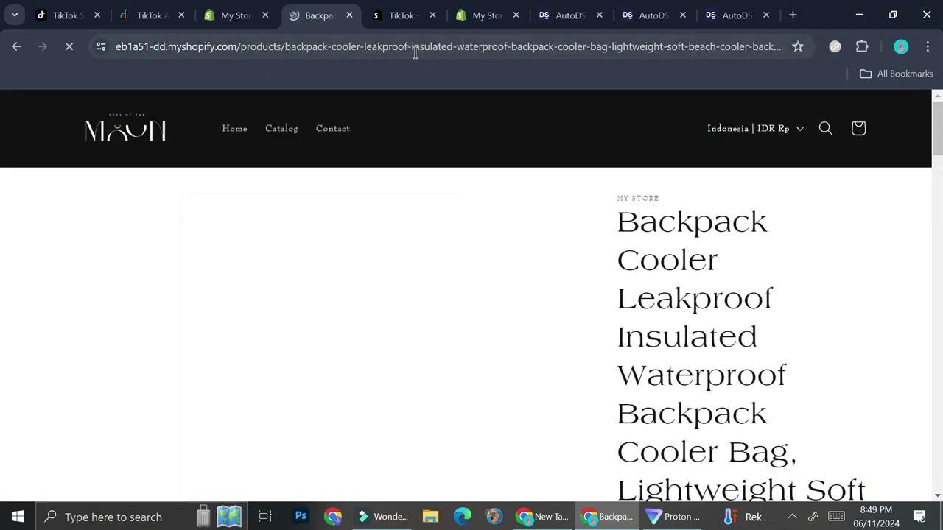
{"action": "left_click", "coordinate": [415, 53]}
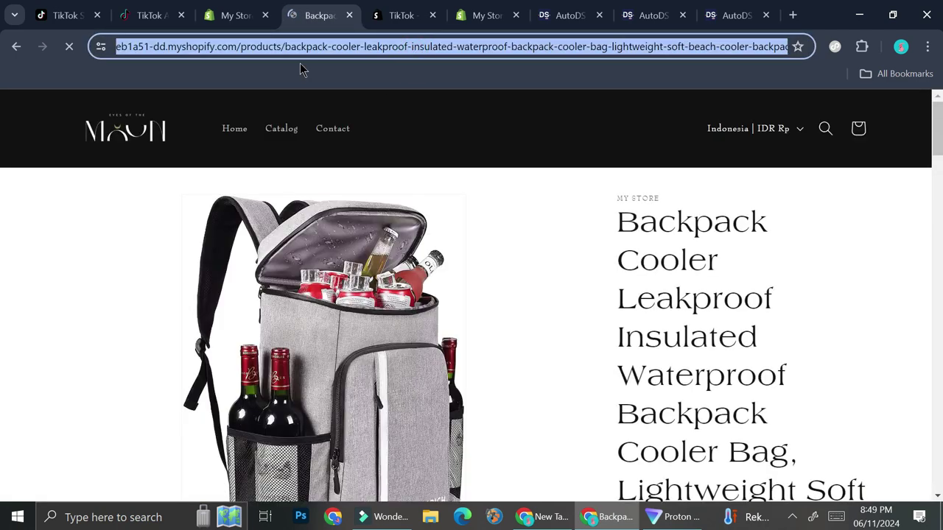
- Look at the Website conversions campaign in TikTok Ads Manager, and return to the product list in the Shopify admin
{"action": "left_click", "coordinate": [147, 13]}
{"action": "scroll", "coordinate": [332, 280], "scroll_direction": "up", "scroll_amount": 1}
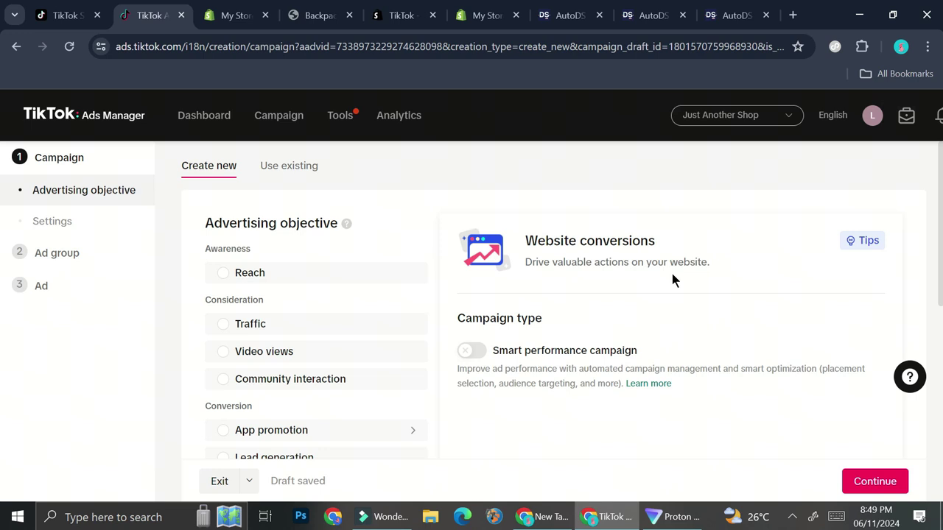
{"action": "left_click", "coordinate": [230, 18]}
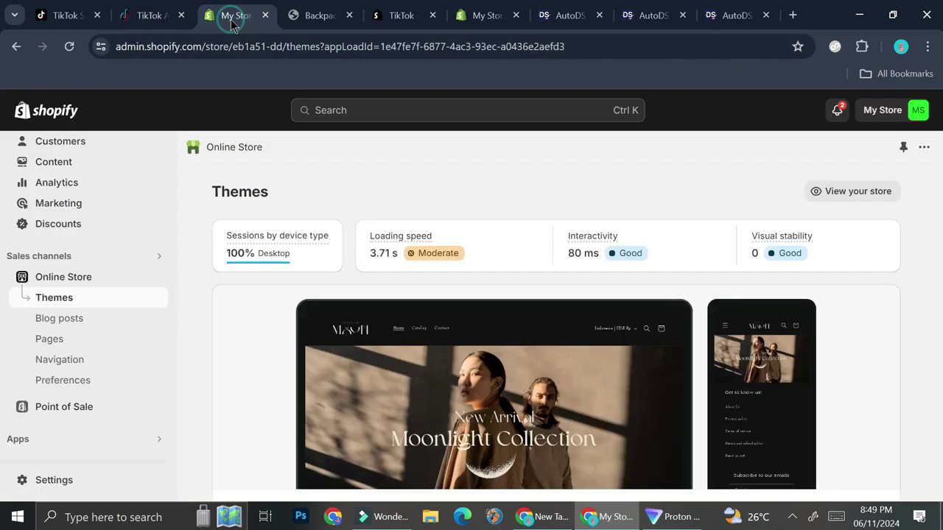
{"action": "scroll", "coordinate": [84, 166], "scroll_direction": "up", "scroll_amount": 2}
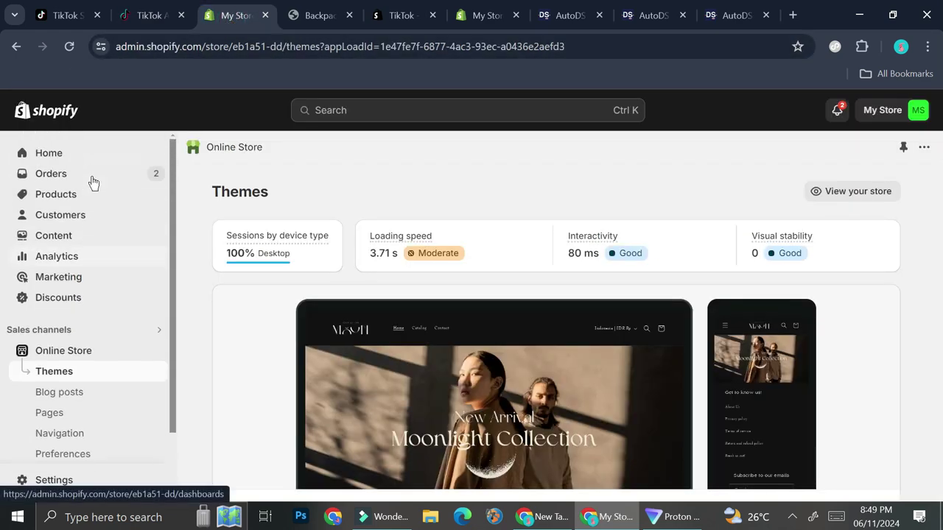
{"action": "left_click", "coordinate": [103, 196]}
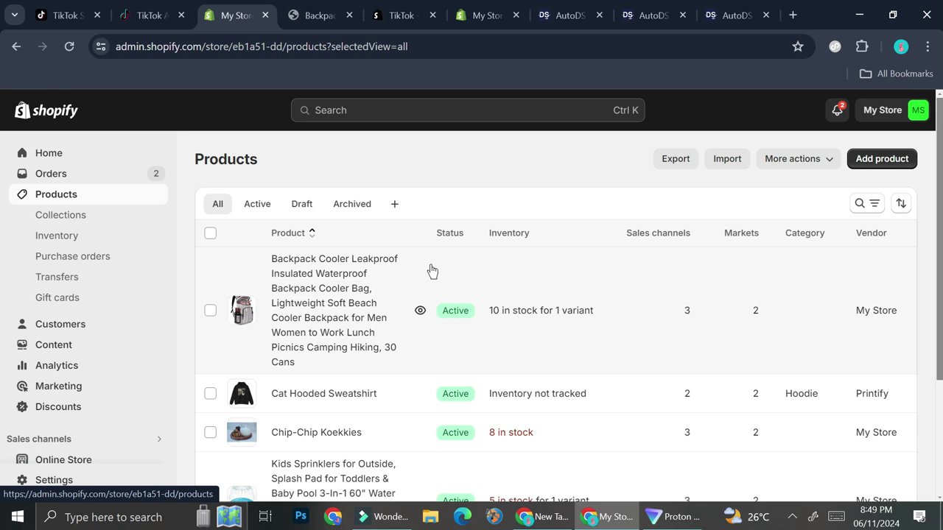